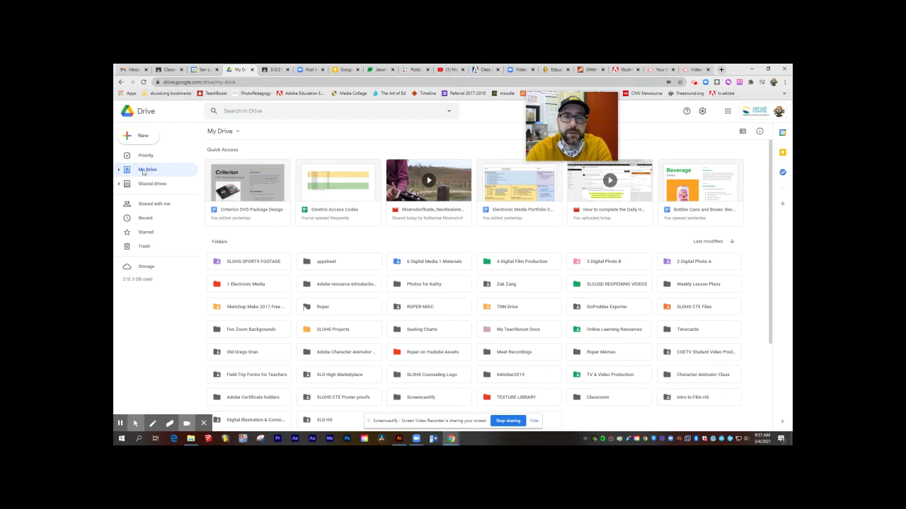
- Download 20210304_095517_HDR.jpg from Google Drive's Recent files
click(144, 218)
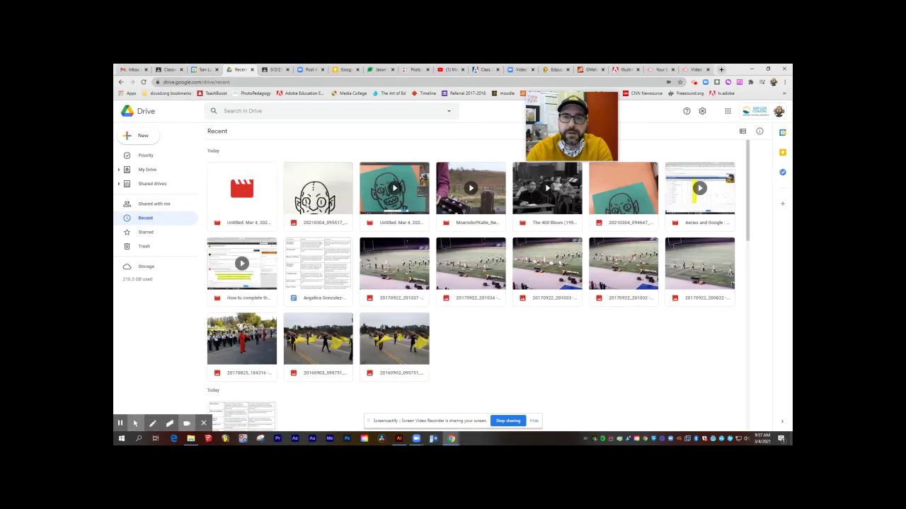
click(321, 204)
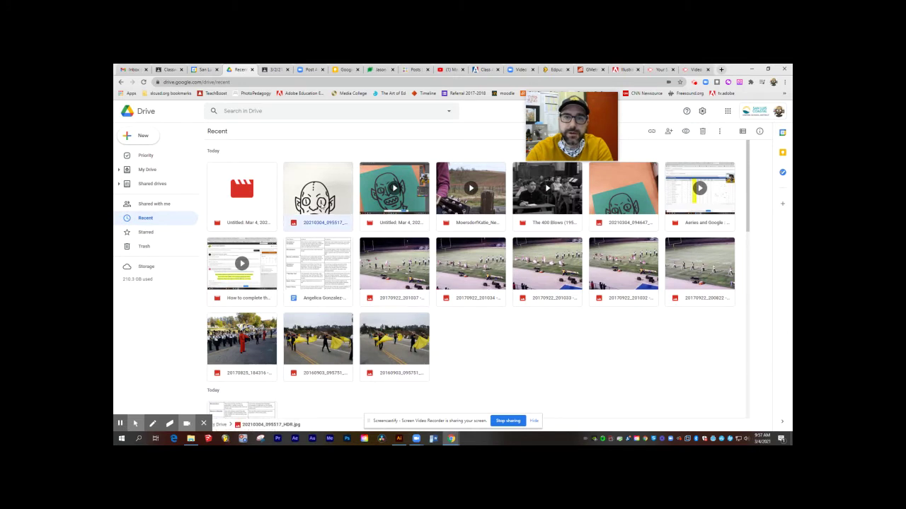
right_click(322, 206)
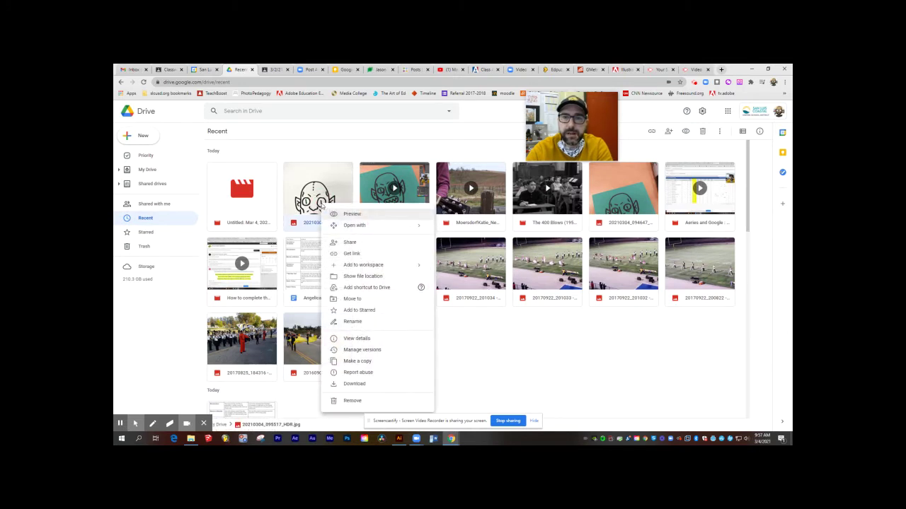
click(353, 386)
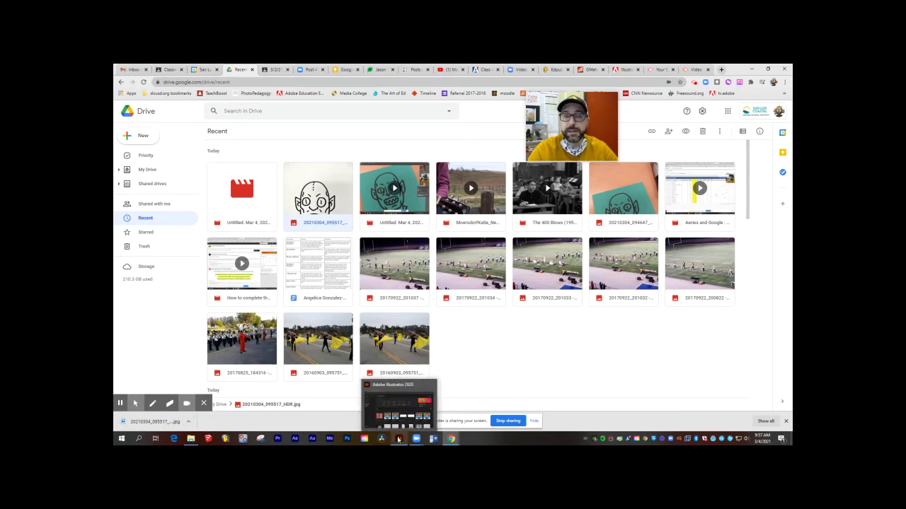
- Create a new Illustrator document with the Google Pixel/Pixel 2 preset and pan the view left
click(398, 440)
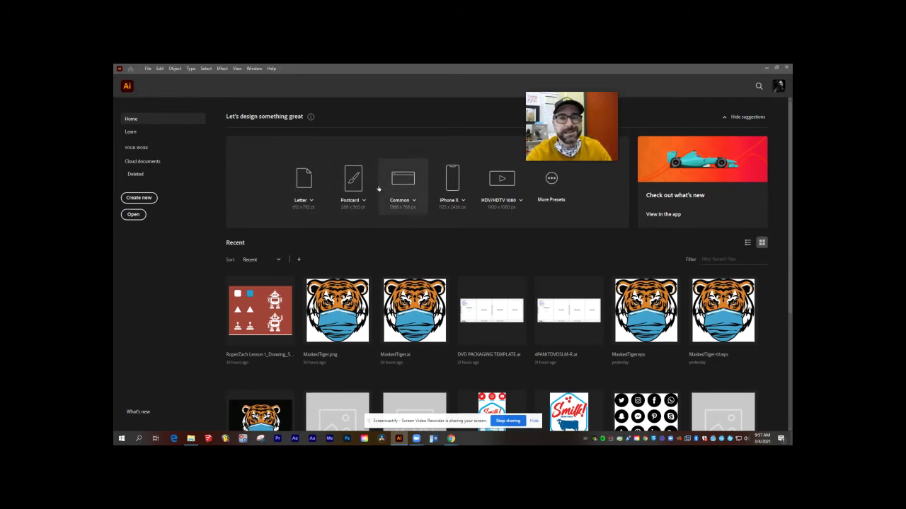
click(463, 201)
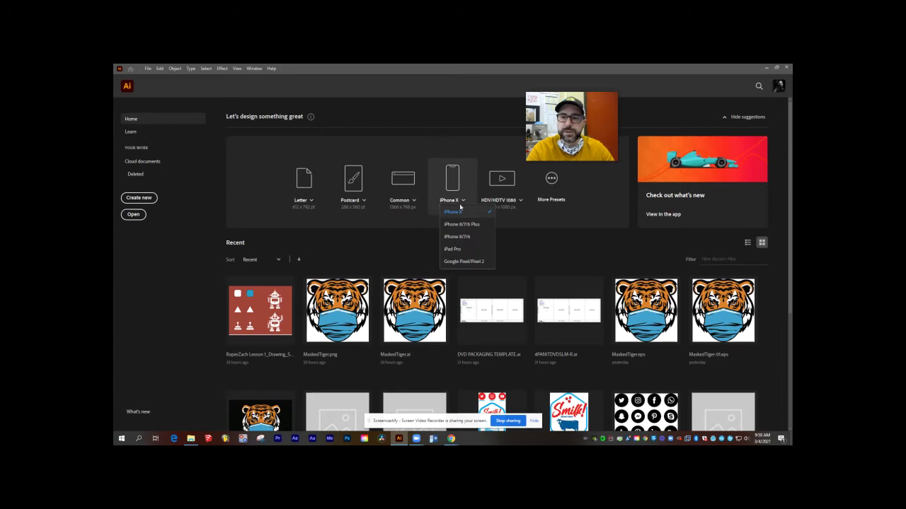
click(463, 262)
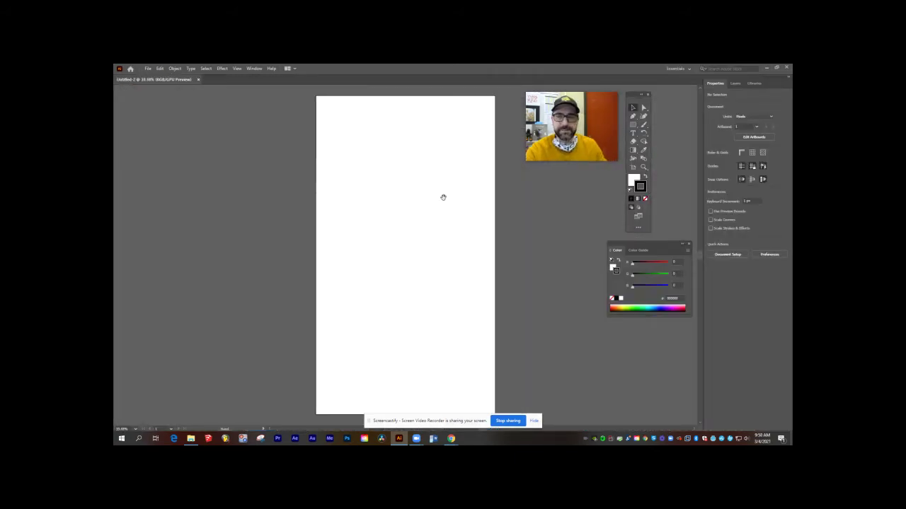
drag(440, 195, 347, 189)
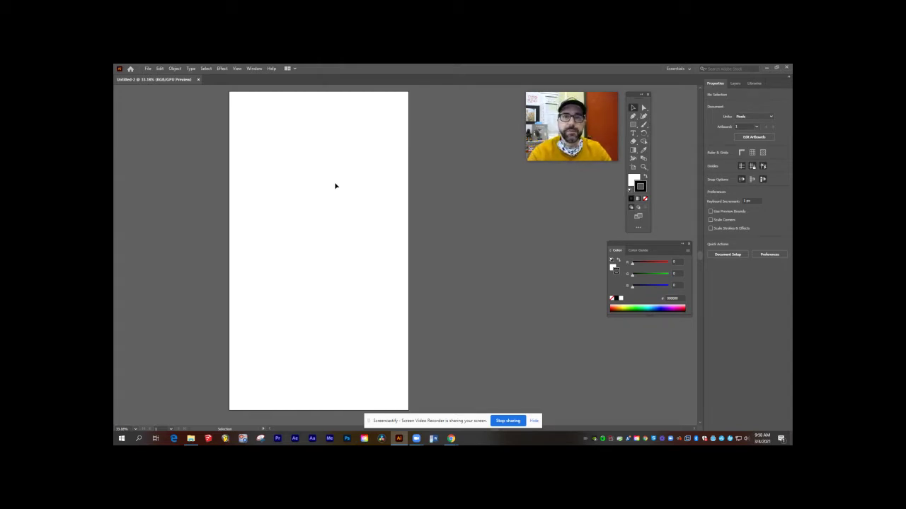
- Place the downloaded 20210304_095517_HDR photo onto the artboard
click(147, 68)
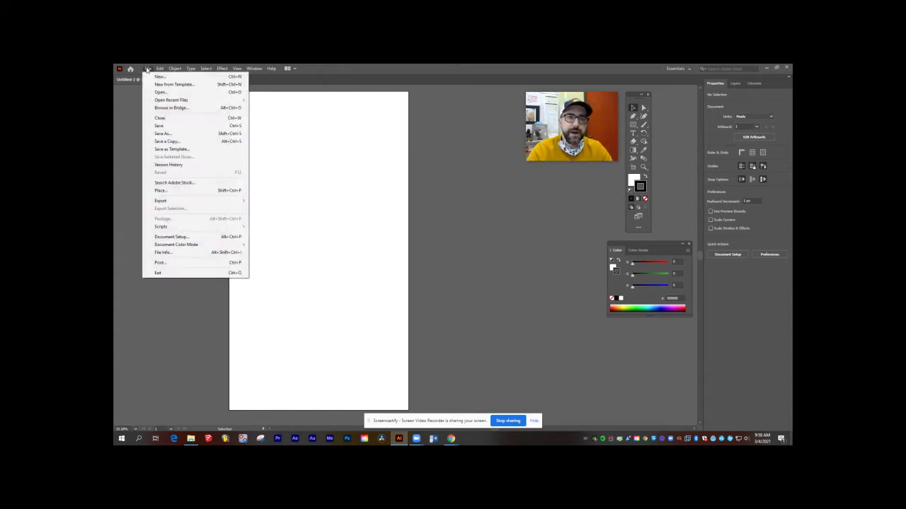
click(162, 191)
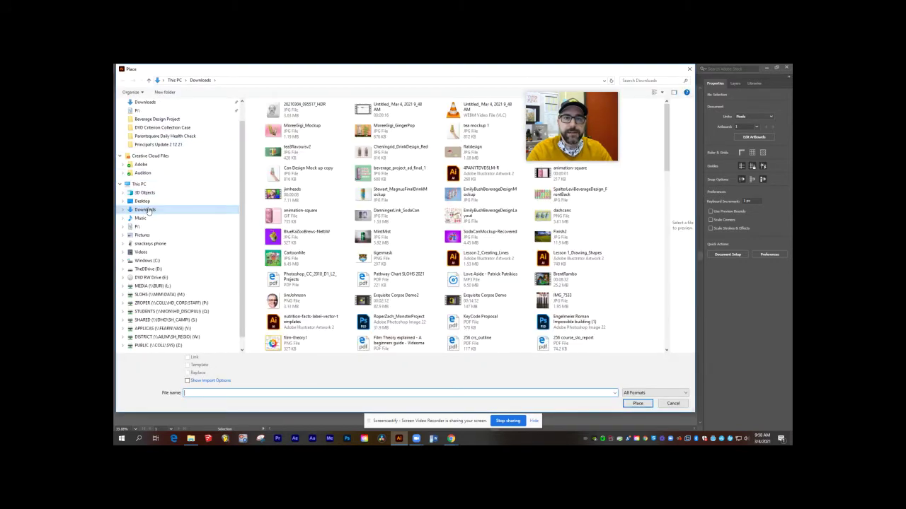
click(292, 111)
click(633, 403)
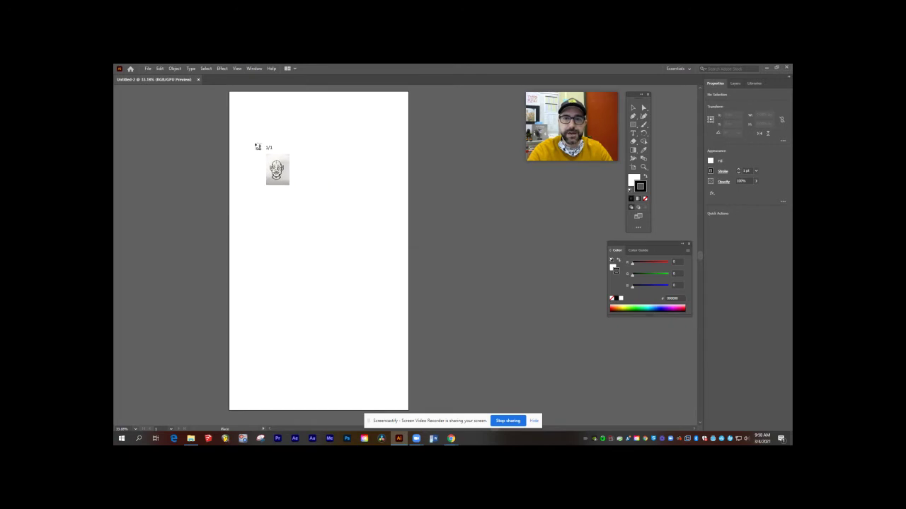
click(252, 140)
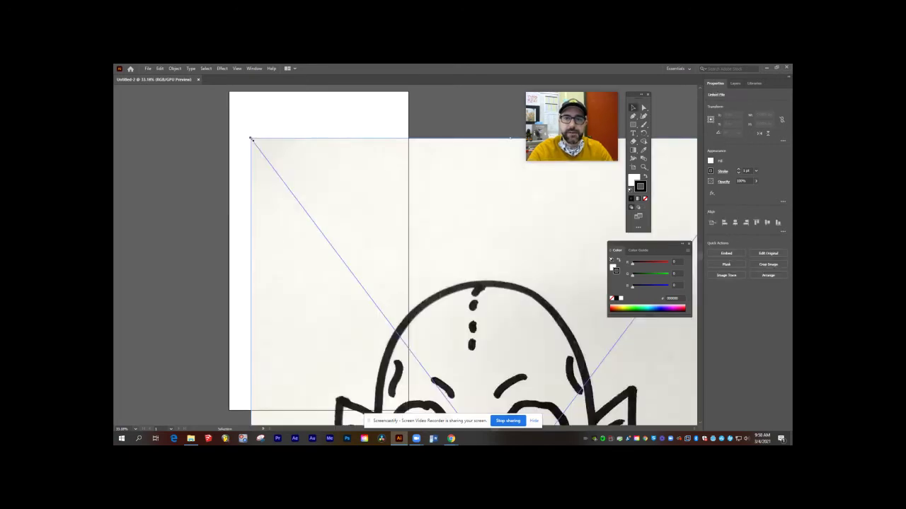
- Zoom out, then scale and nudge the photo to fit within the phone artboard
key(ctrl+minus)
key(ctrl+minus)
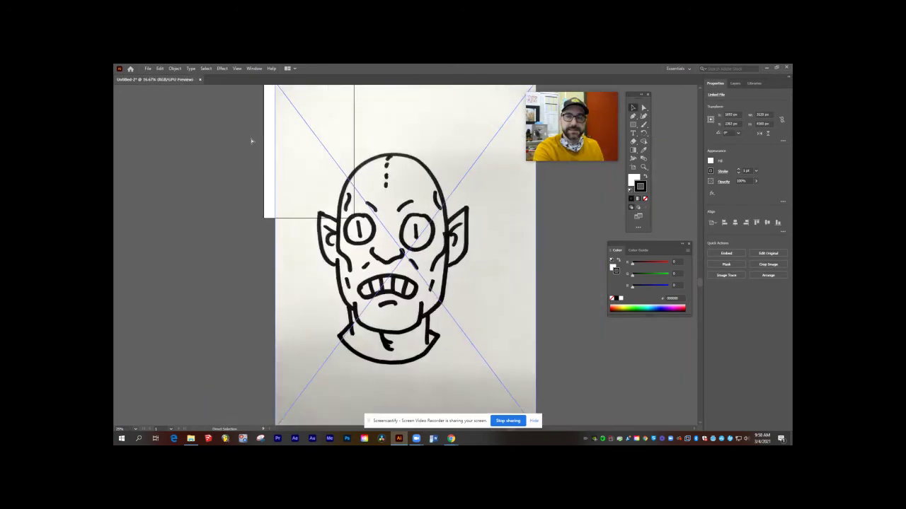
key(ctrl+minus)
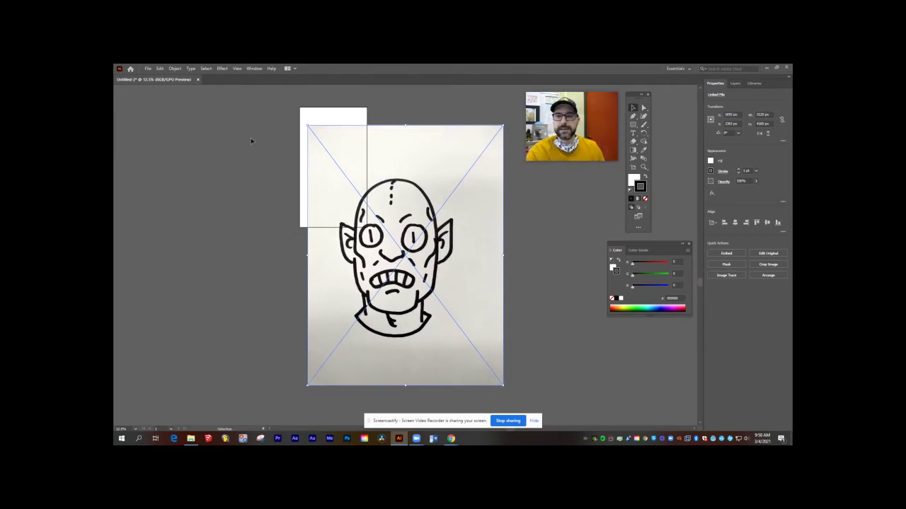
drag(503, 385, 360, 196)
drag(361, 125, 364, 121)
drag(347, 153, 344, 159)
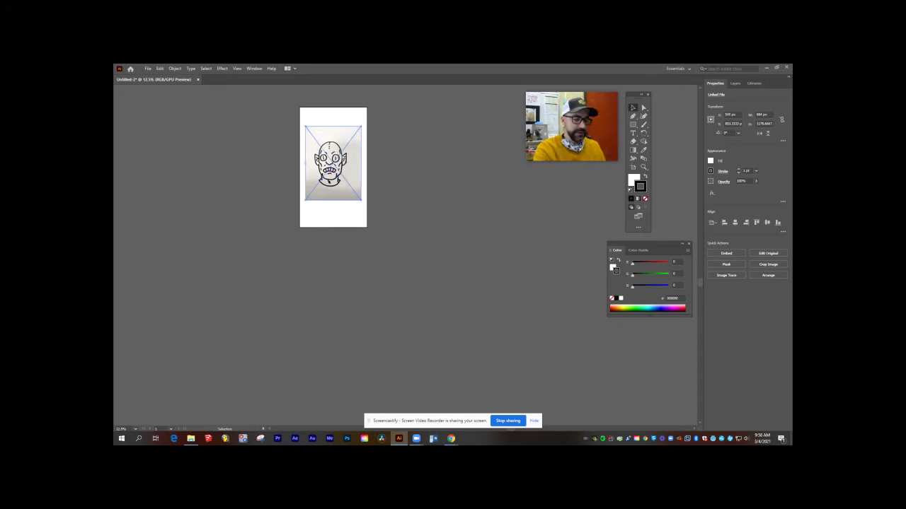
scroll(342, 157, up, 3)
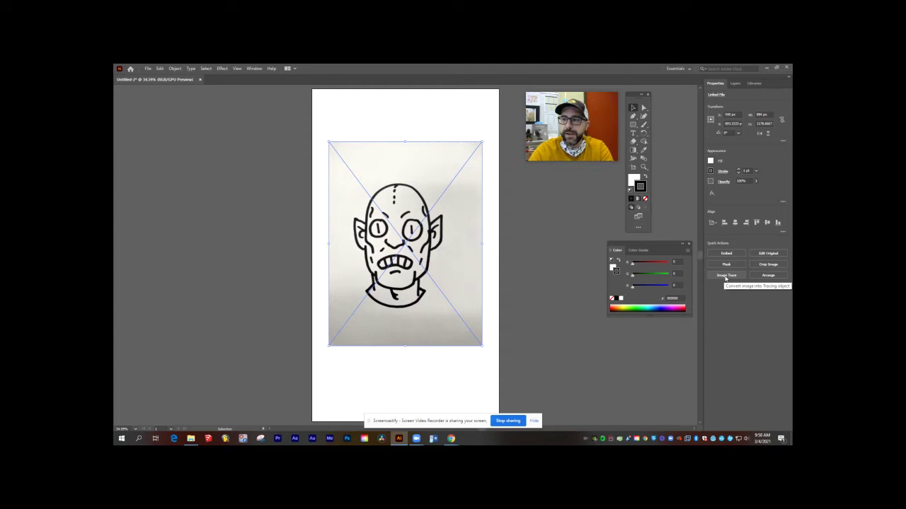
- Image Trace the photo with the Black and White Logo preset, accepting the slow-tracing warning
click(726, 276)
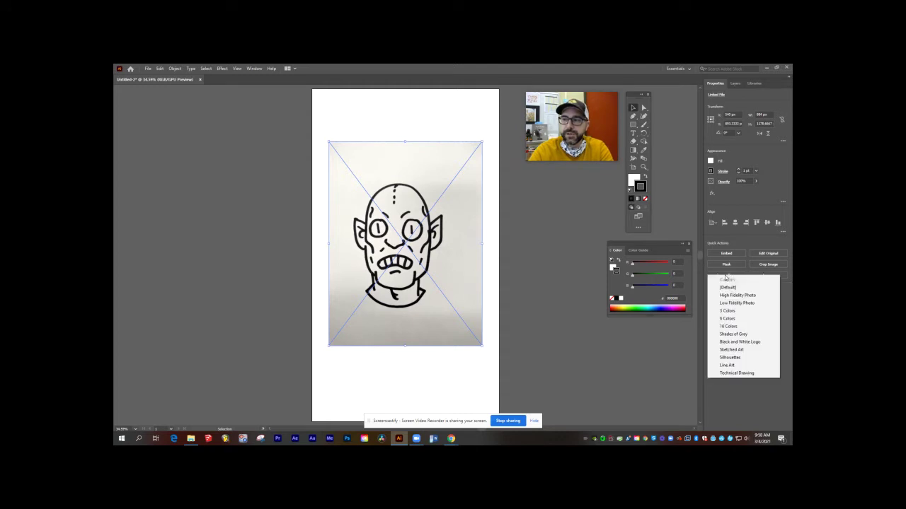
click(738, 342)
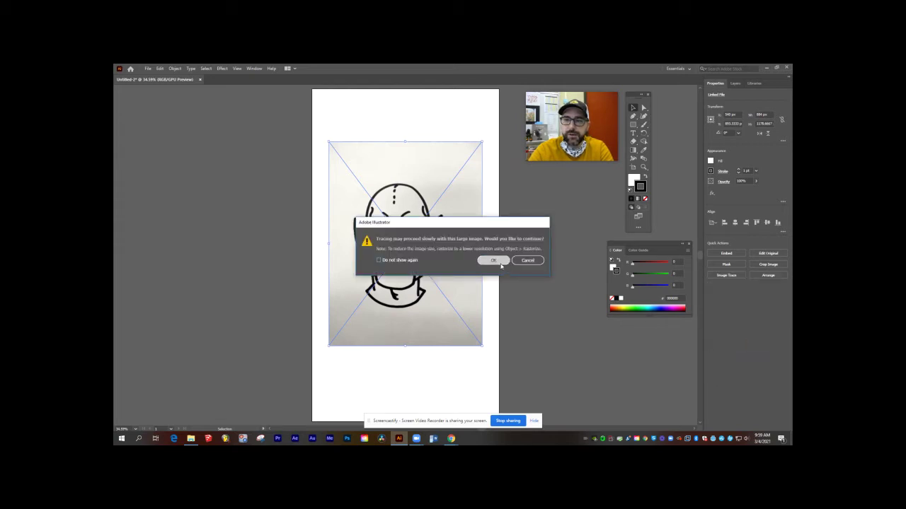
click(493, 261)
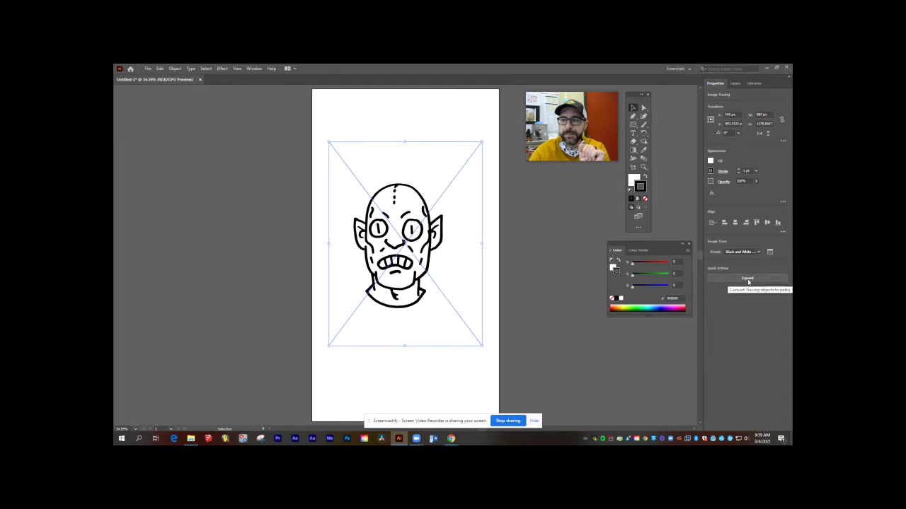
- Expand the trace into paths, zoom in, and ungroup them
click(748, 279)
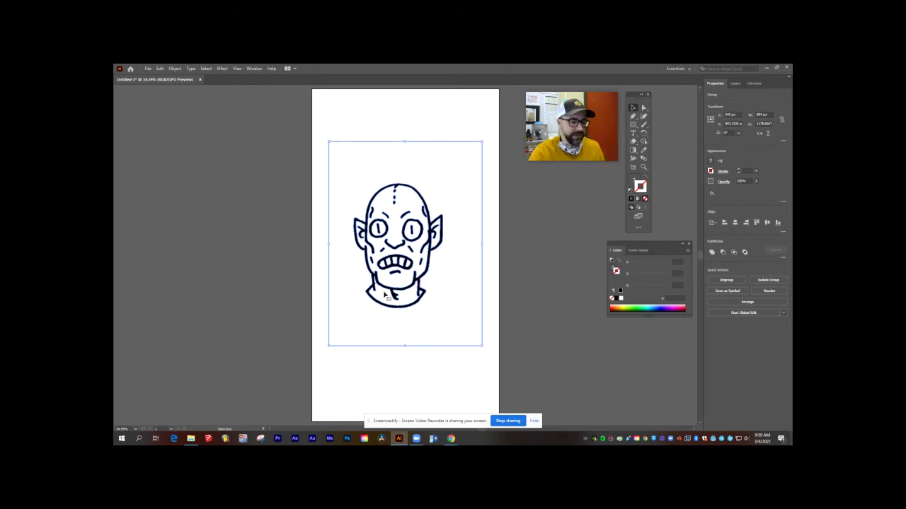
key(ctrl+equal)
key(ctrl+equal)
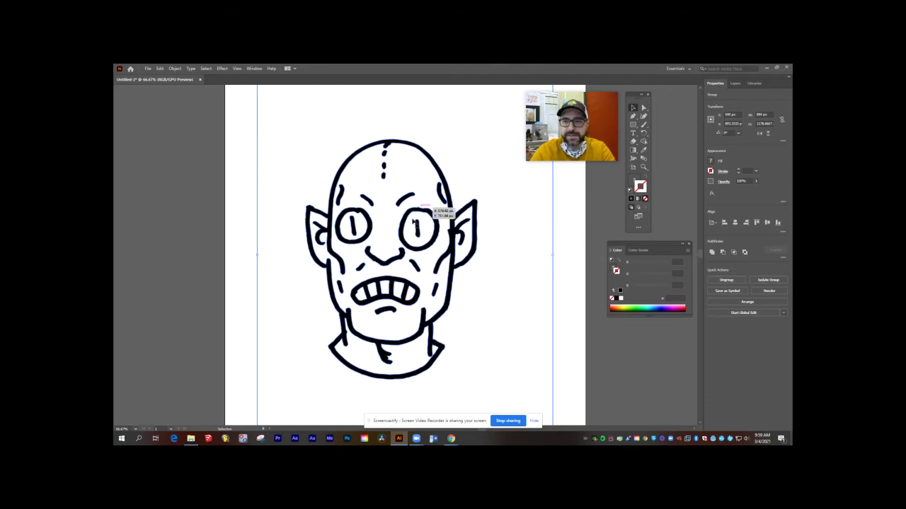
click(727, 280)
- Inspect the separate paths by selecting the eye ring and head outline, toggling guides
click(582, 290)
click(430, 242)
click(426, 266)
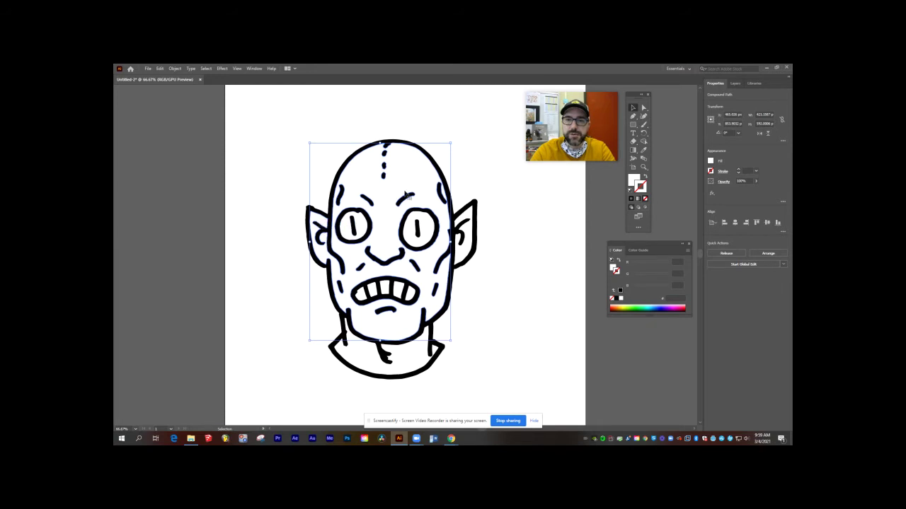
click(595, 311)
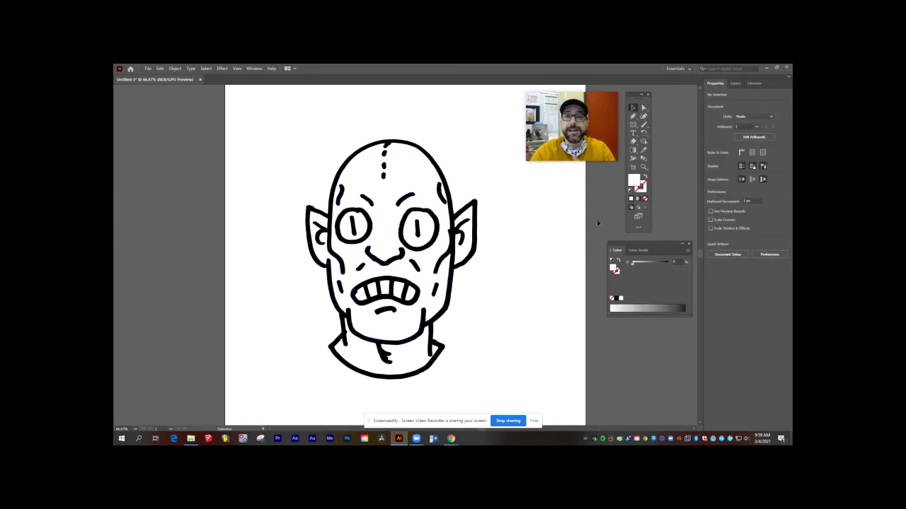
key(ctrl+semicolon)
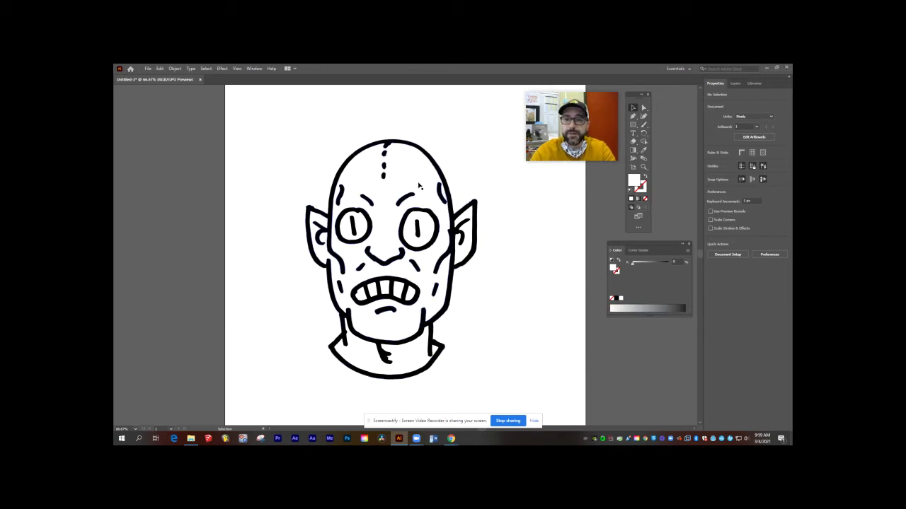
key(ctrl+semicolon)
click(414, 178)
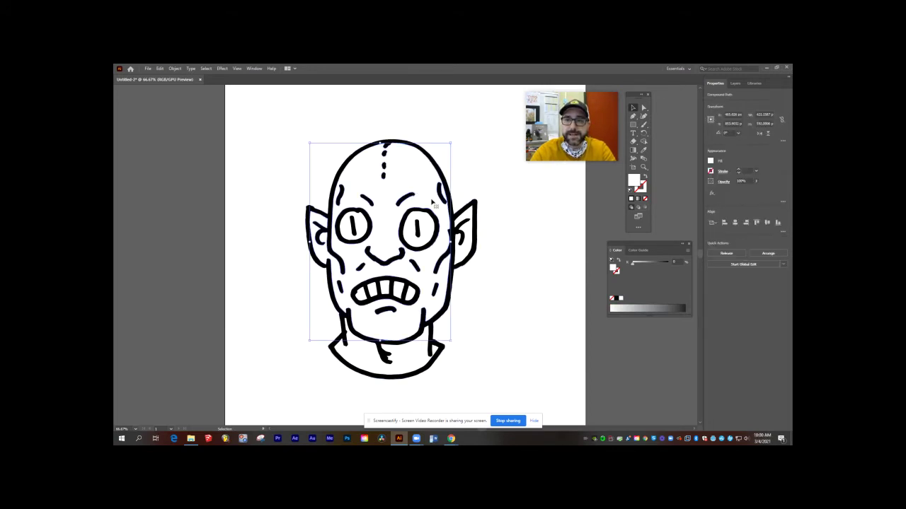
- Give the head a medium green fill and switch the Color panel to CMYK
key(ctrl+semicolon)
key(ctrl+semicolon)
double_click(633, 181)
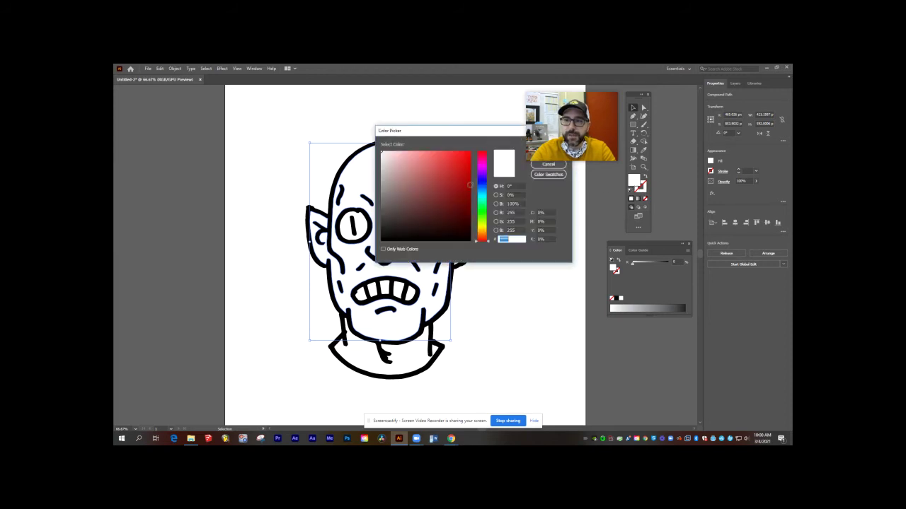
drag(486, 221, 442, 178)
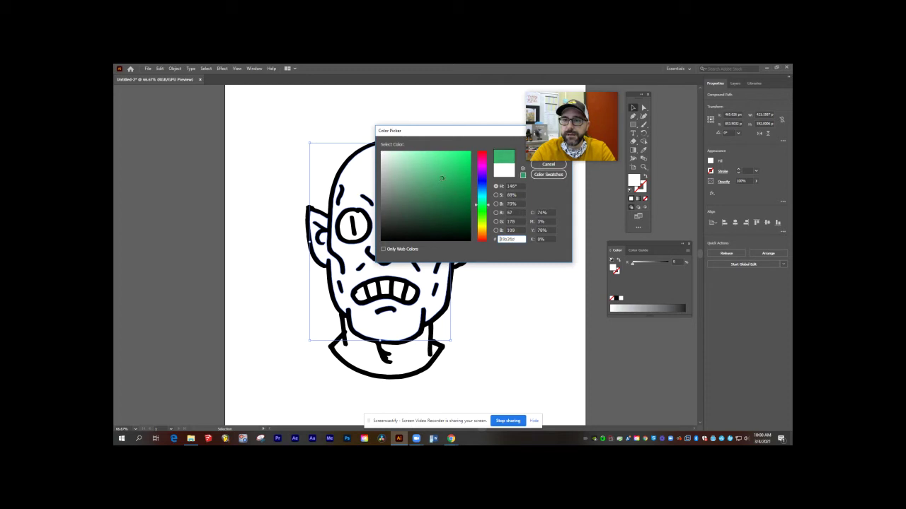
drag(424, 130, 433, 258)
click(556, 291)
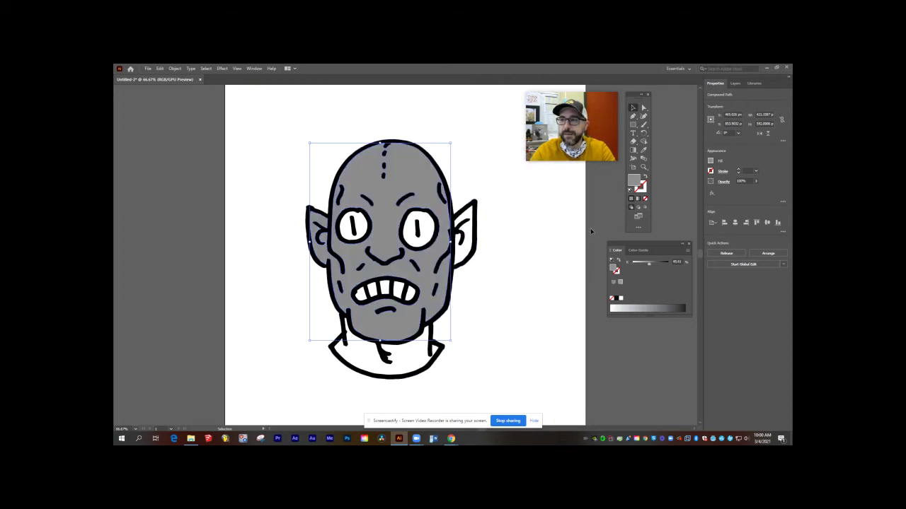
click(687, 251)
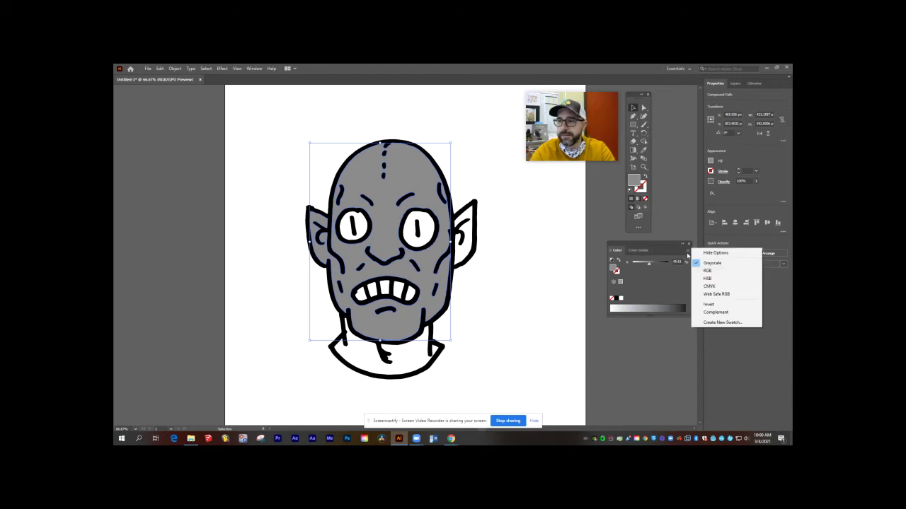
click(694, 283)
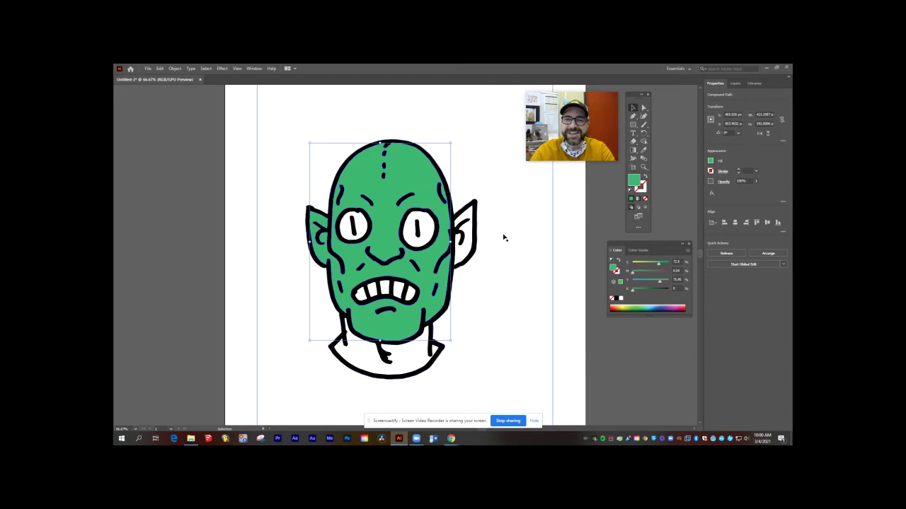
- Eyedrop the face green onto the inner ear and the neck collar
click(465, 253)
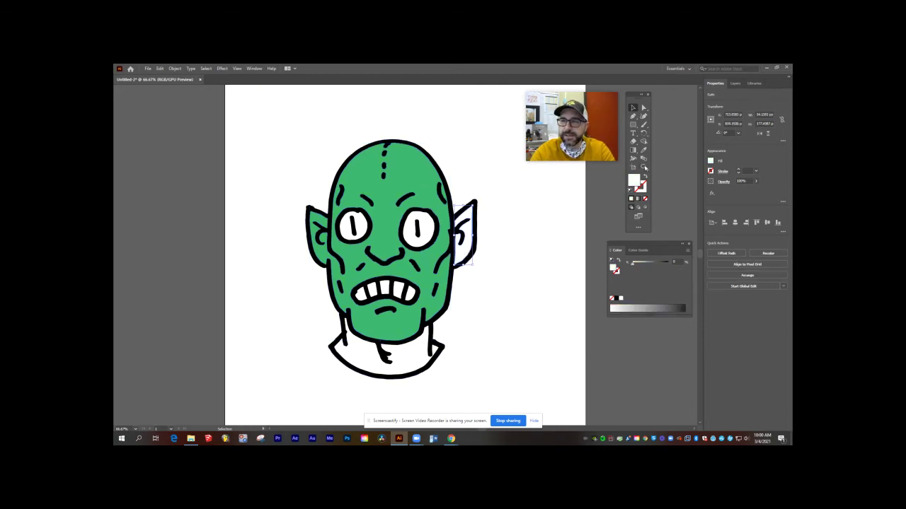
click(643, 150)
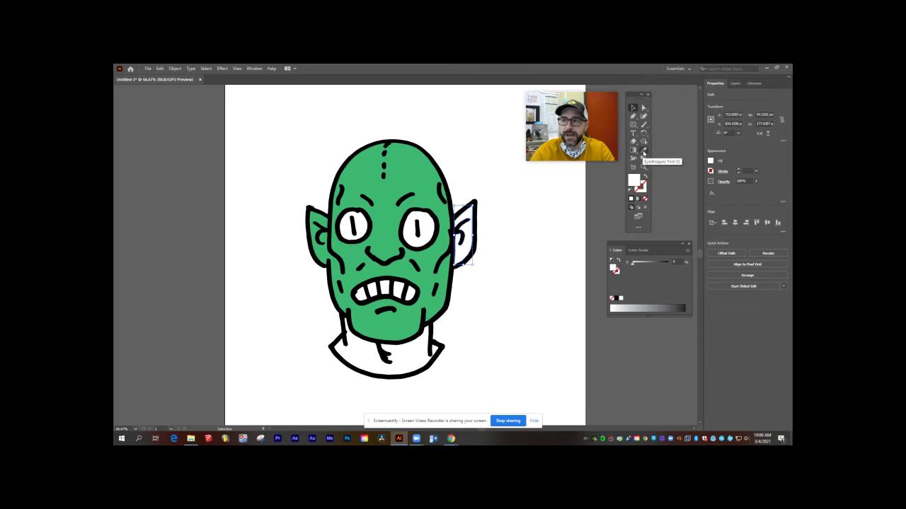
click(417, 173)
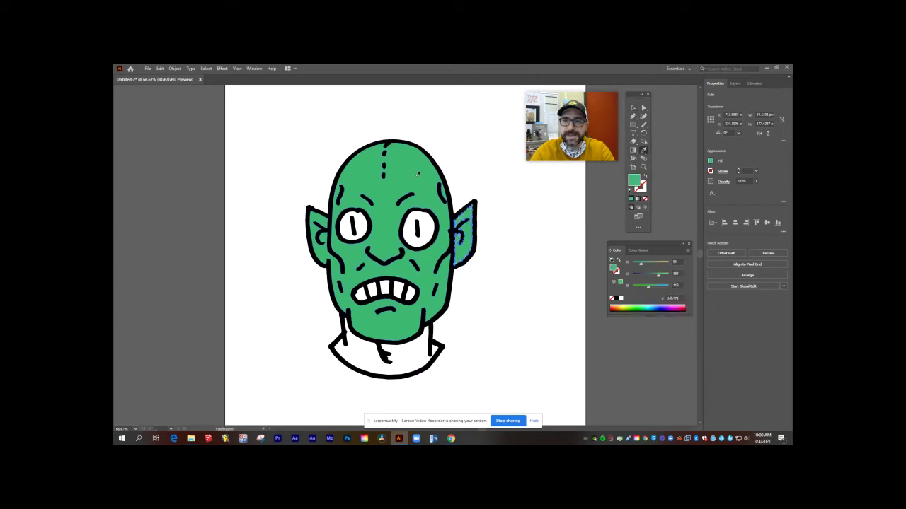
key(v)
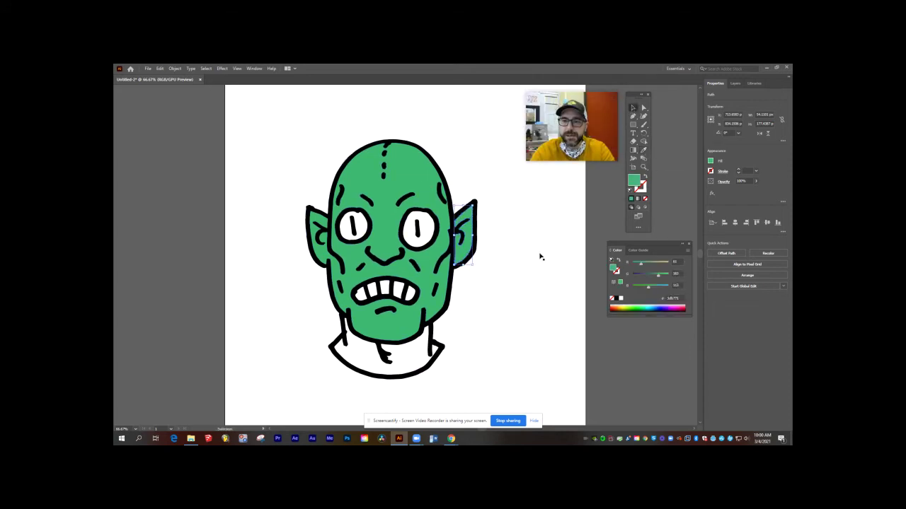
click(416, 357)
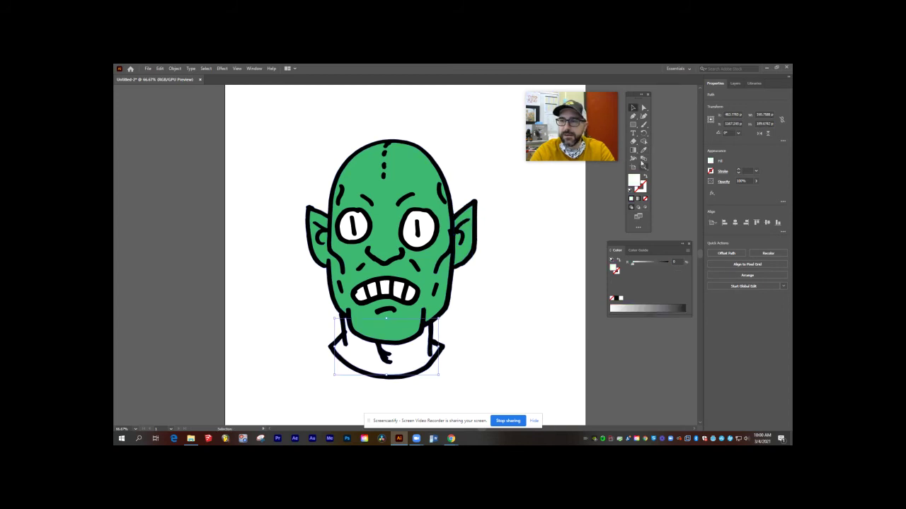
click(642, 152)
click(420, 178)
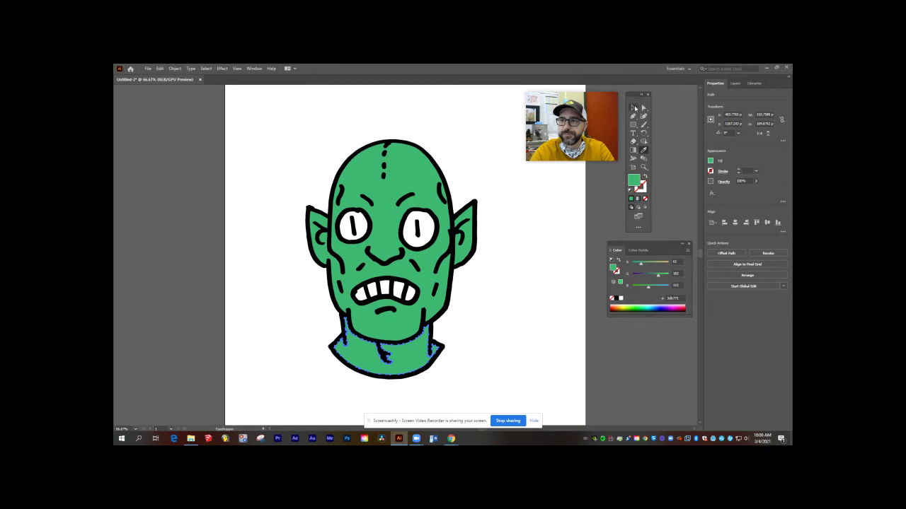
- Select both white eye shapes
click(635, 108)
click(419, 234)
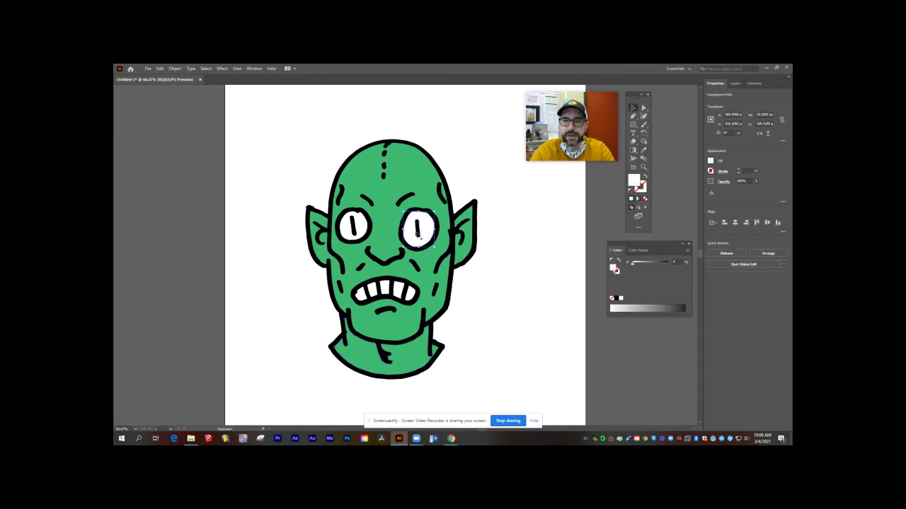
shift+click(361, 226)
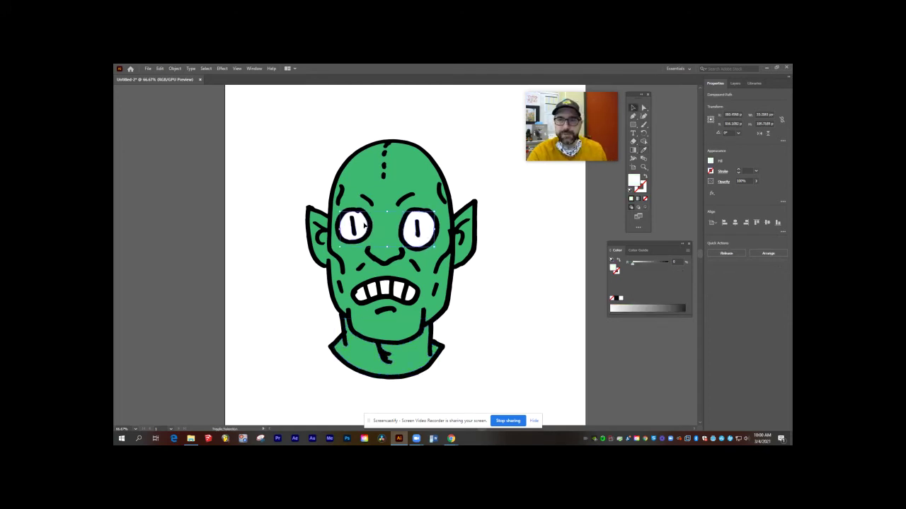
- Fill both eyes with bright yellow-green, set the Color panel to CMYK, and deselect
double_click(635, 181)
click(490, 358)
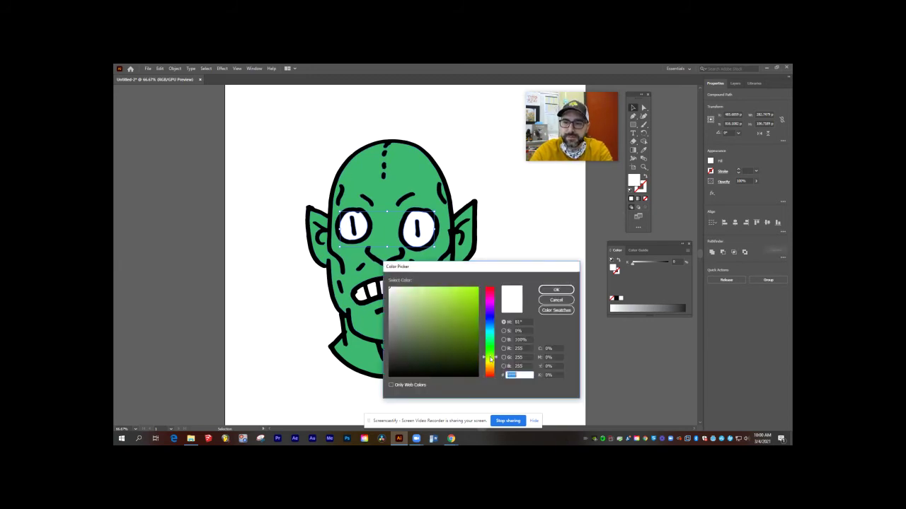
click(467, 295)
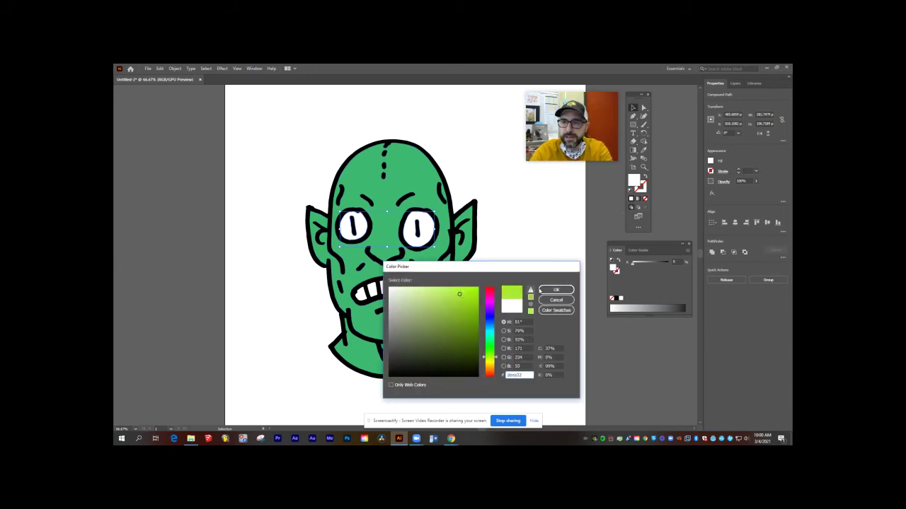
click(556, 290)
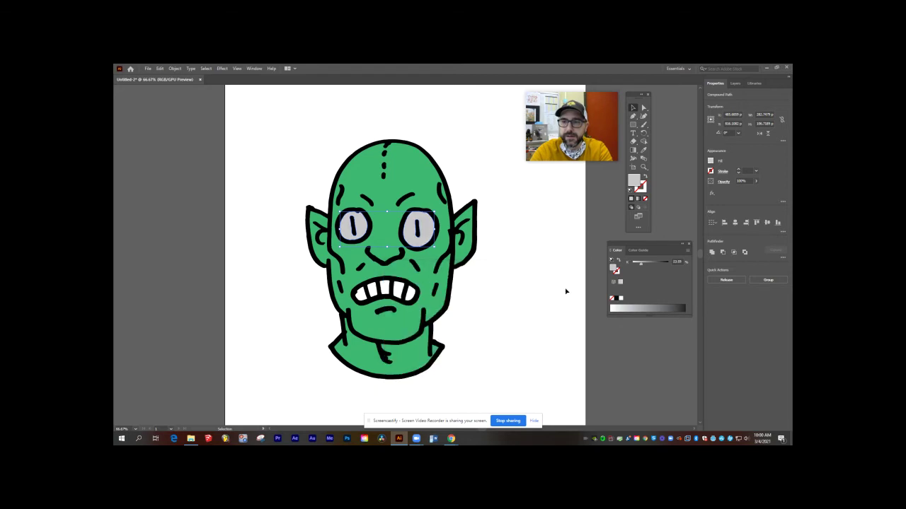
click(687, 251)
click(715, 285)
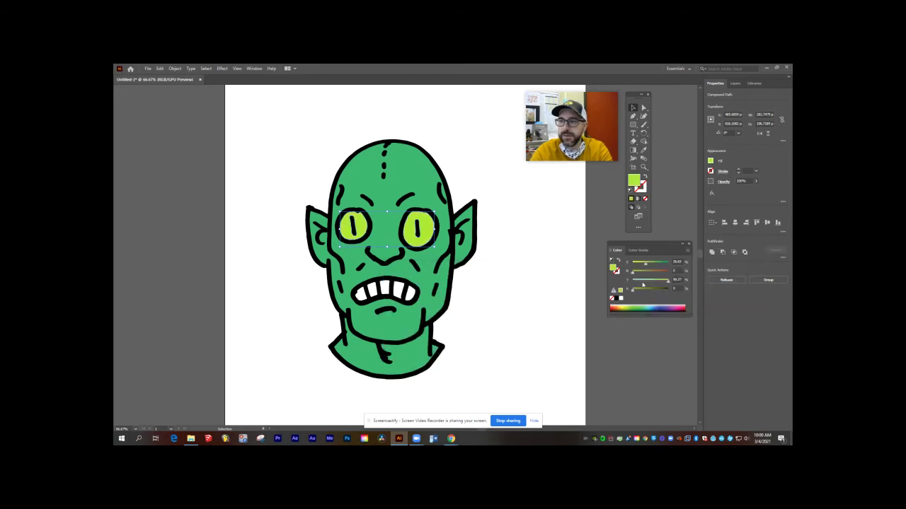
click(558, 253)
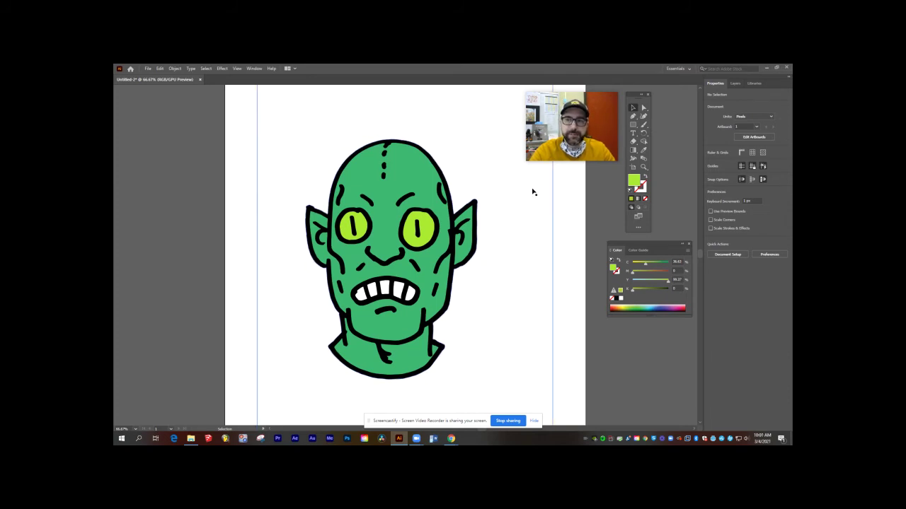
- Delete a stray white shape, then scale up the whole goblin and centre it on the artboard
click(543, 312)
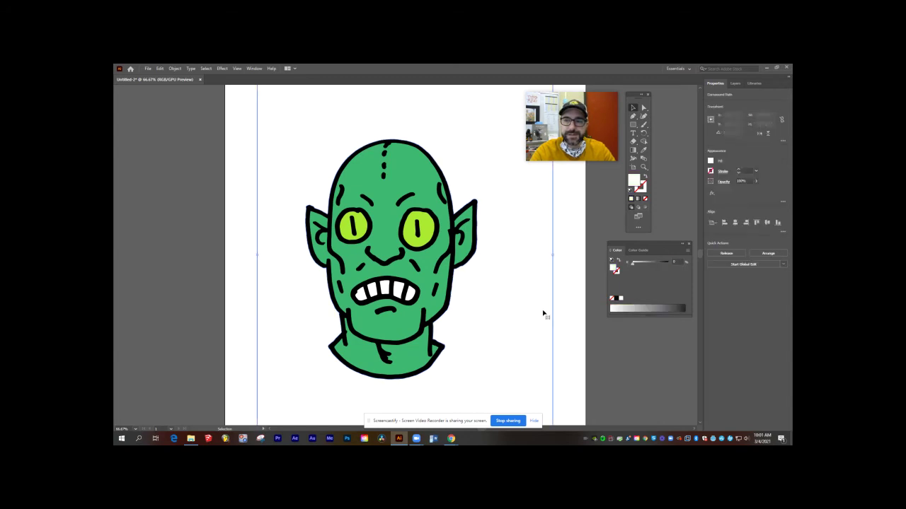
key(Delete)
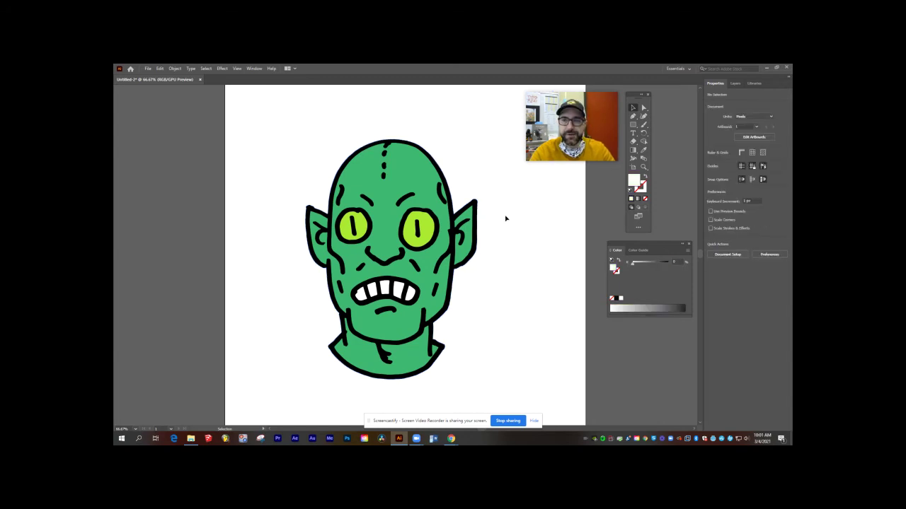
drag(295, 376, 482, 330)
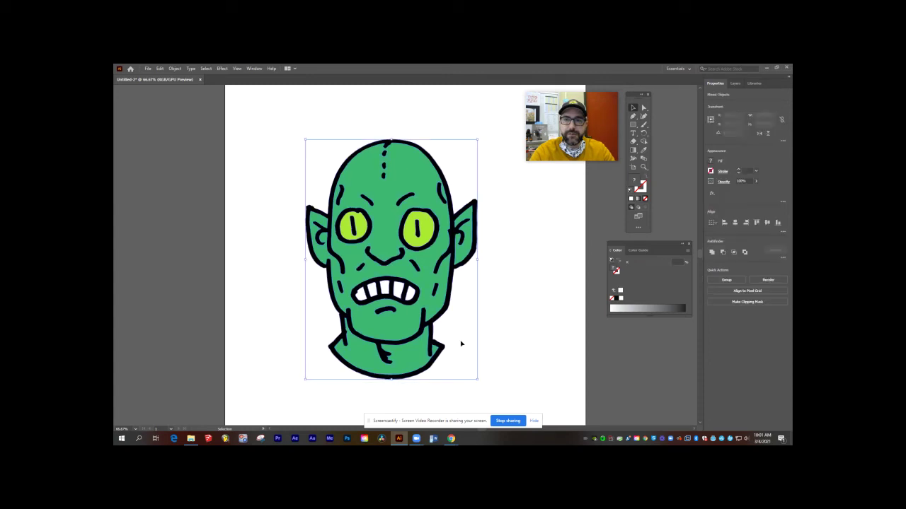
key(ctrl+0)
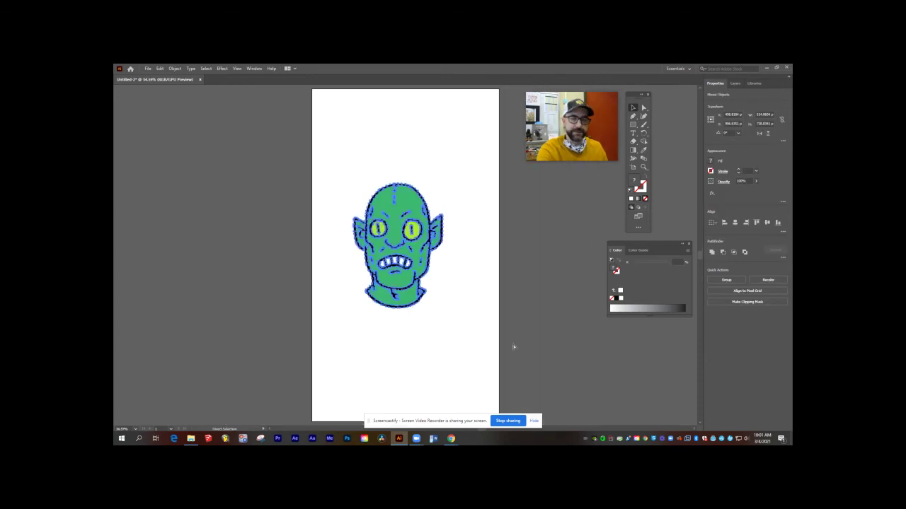
drag(427, 272, 437, 283)
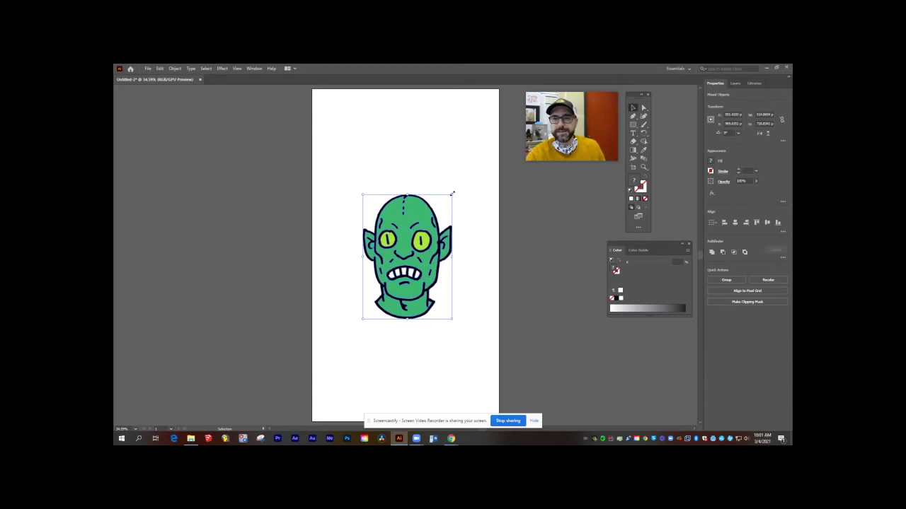
mouse_move(453, 193)
mouse_down()
mouse_move(477, 172)
mouse_move(485, 149)
mouse_up()
drag(443, 241, 434, 257)
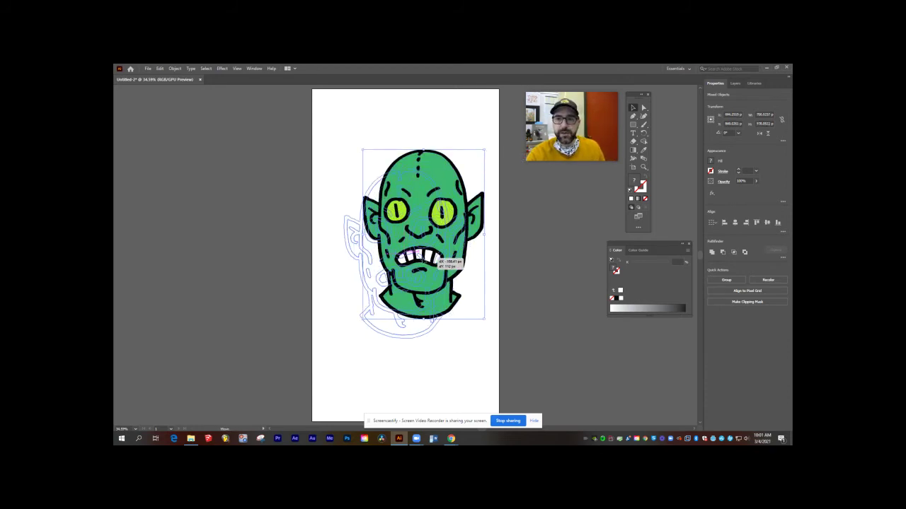
drag(434, 259, 436, 258)
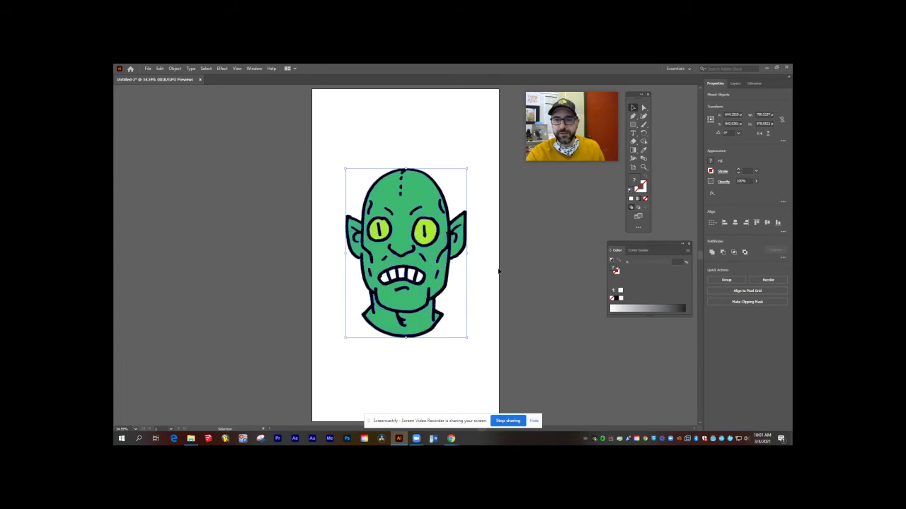
click(550, 270)
- Draw a rectangle covering the whole artboard down to its bottom edge
click(633, 125)
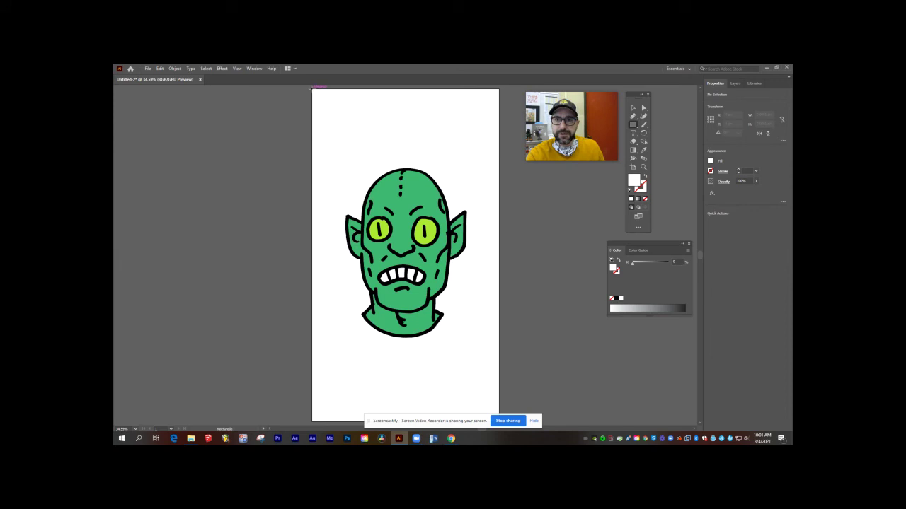
drag(312, 87, 505, 328)
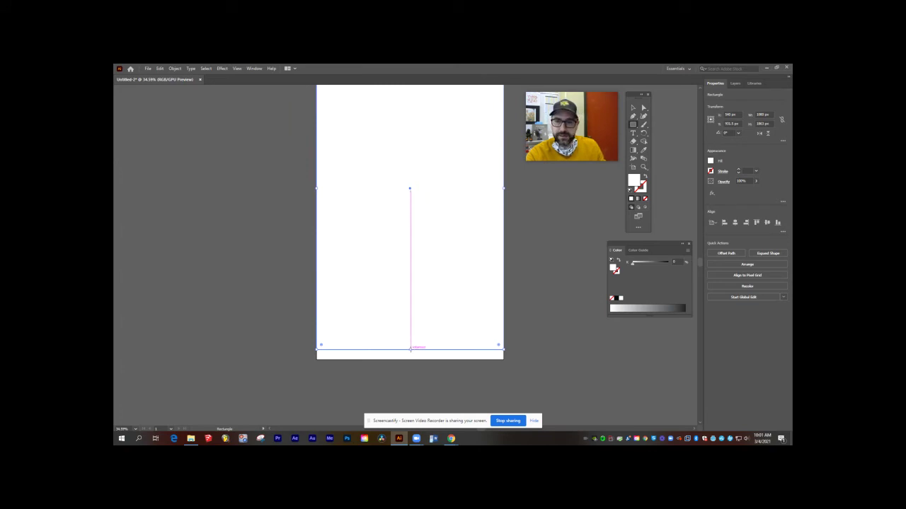
drag(410, 349, 410, 359)
- Fill the rectangle with bright pink and show the Color panel in CMYK
double_click(634, 180)
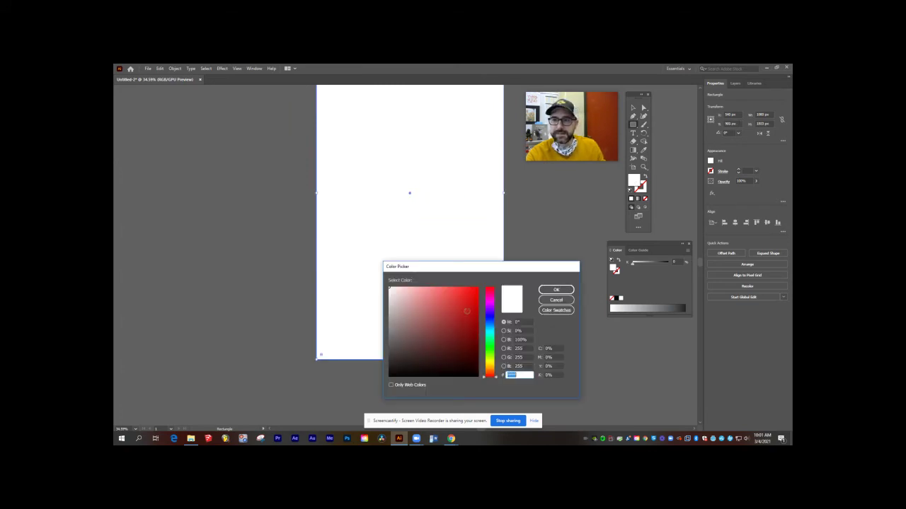
click(489, 299)
click(448, 298)
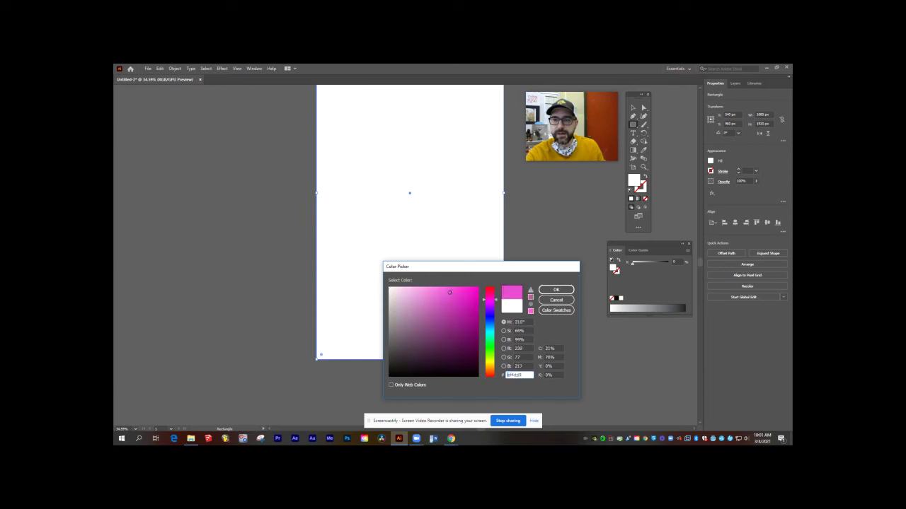
click(556, 290)
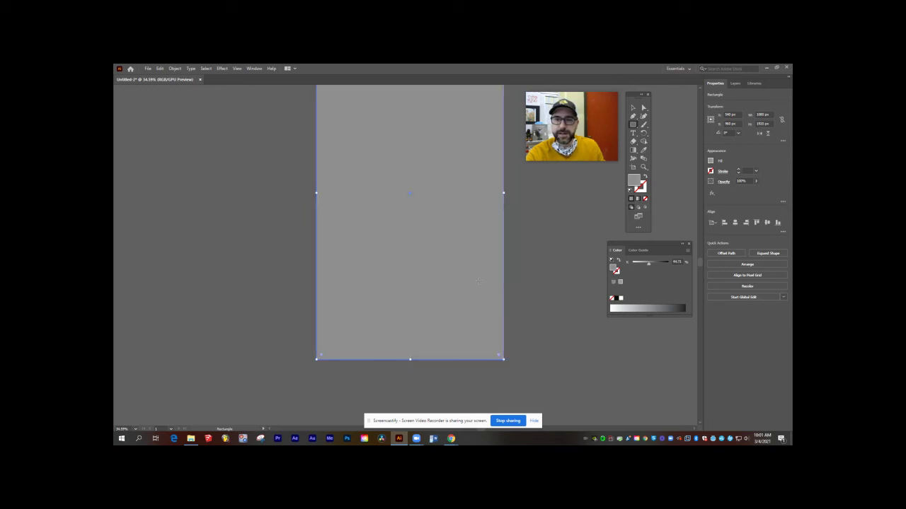
click(686, 251)
click(711, 285)
- Send the pink rectangle to the back, behind the goblin
right_click(454, 273)
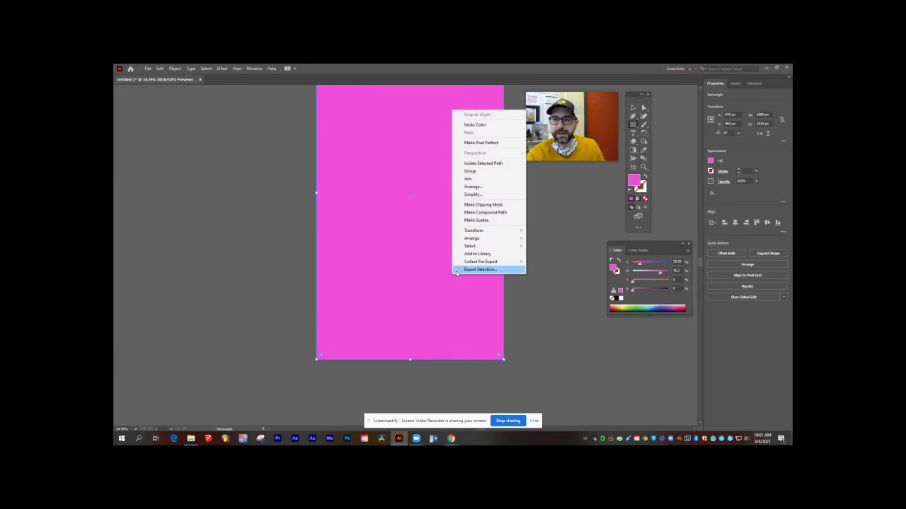
mouse_move(488, 239)
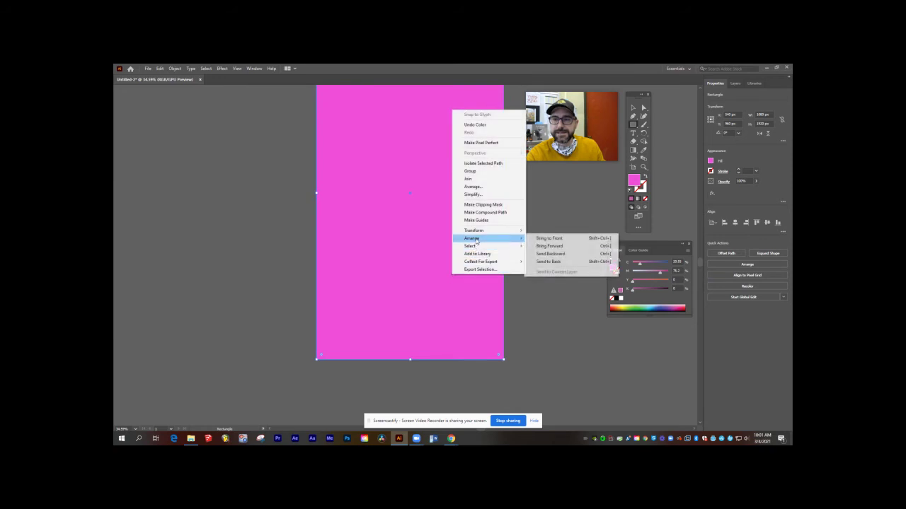
click(549, 262)
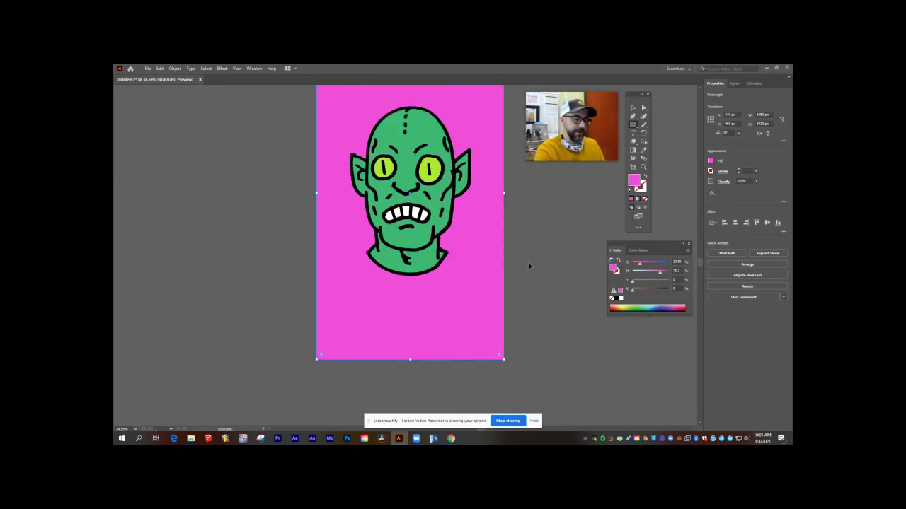
scroll(529, 266, up, 2)
click(632, 125)
click(632, 108)
click(545, 228)
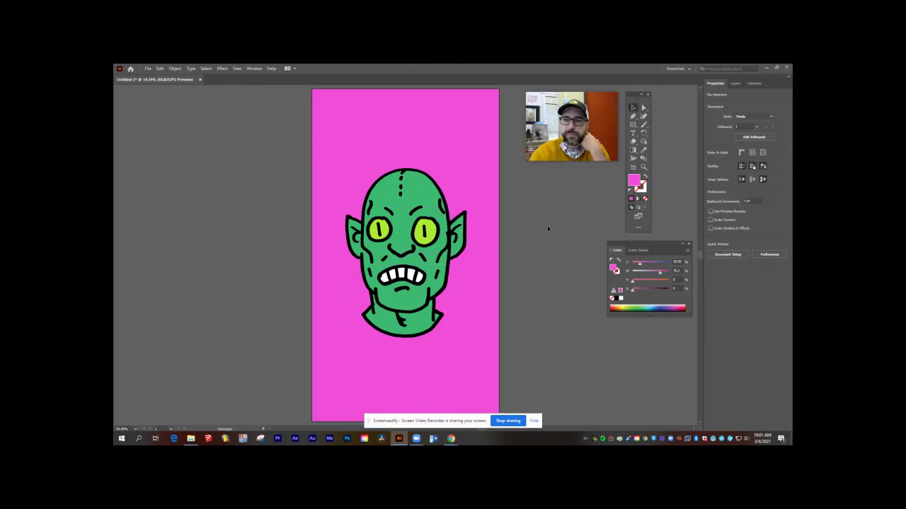
click(438, 300)
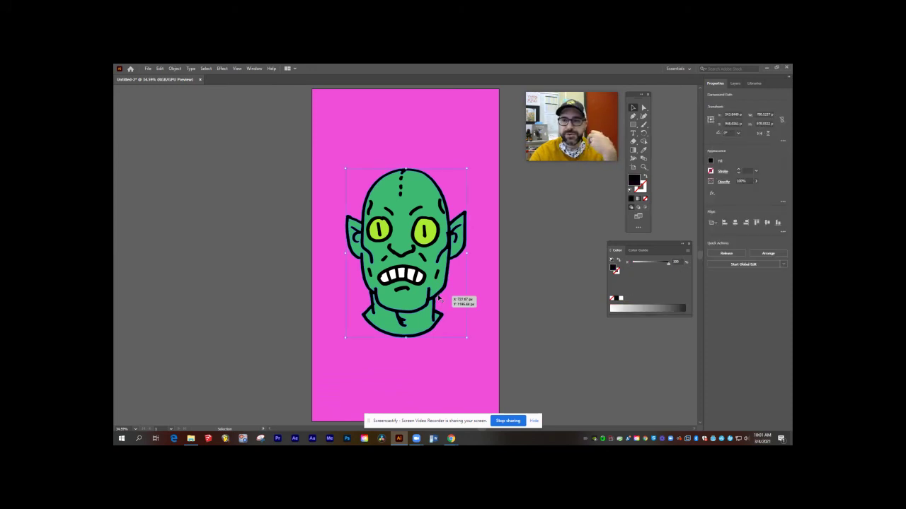
double_click(613, 268)
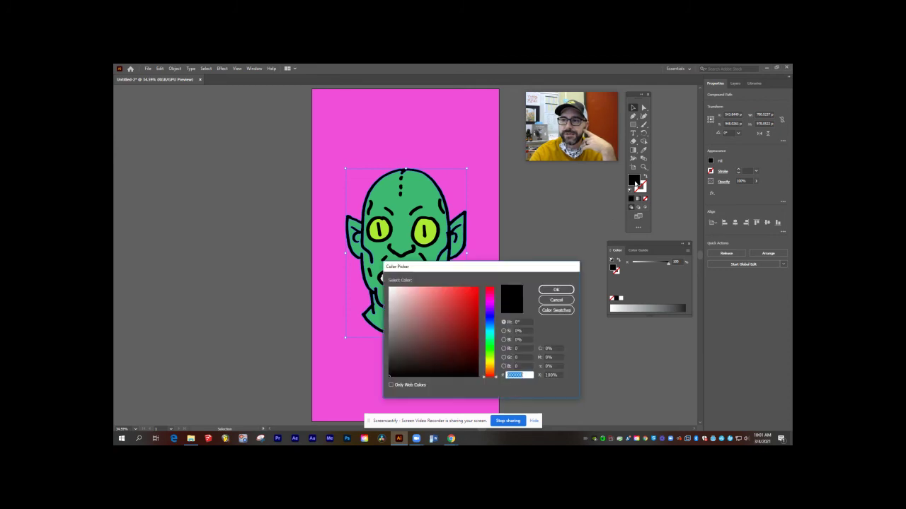
click(489, 346)
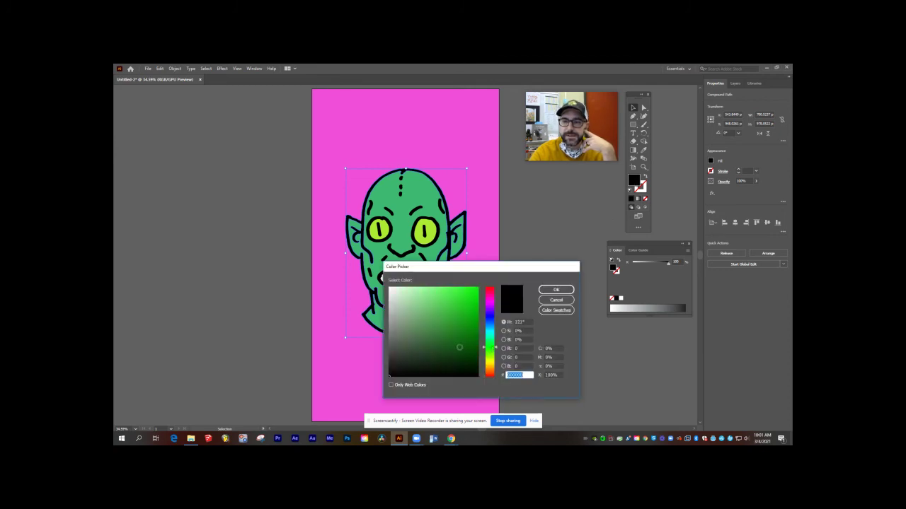
click(452, 351)
drag(451, 352, 448, 345)
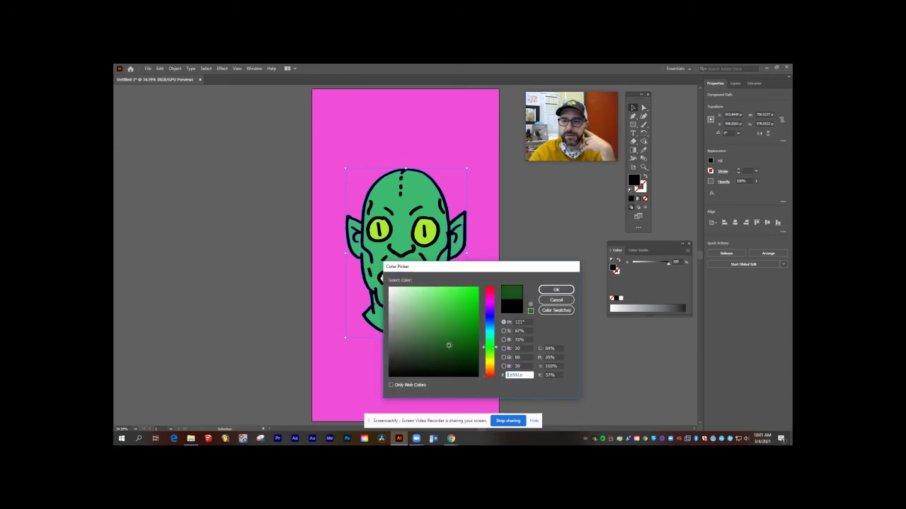
click(557, 290)
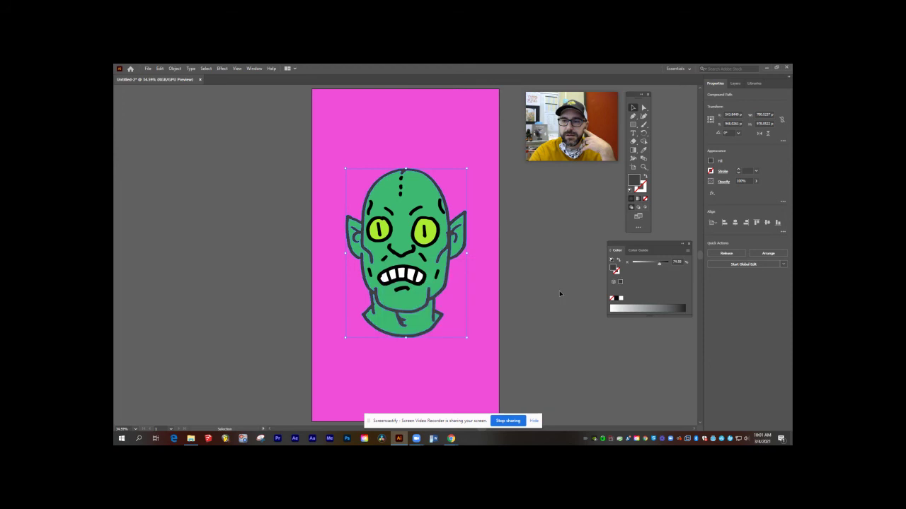
click(687, 250)
click(711, 287)
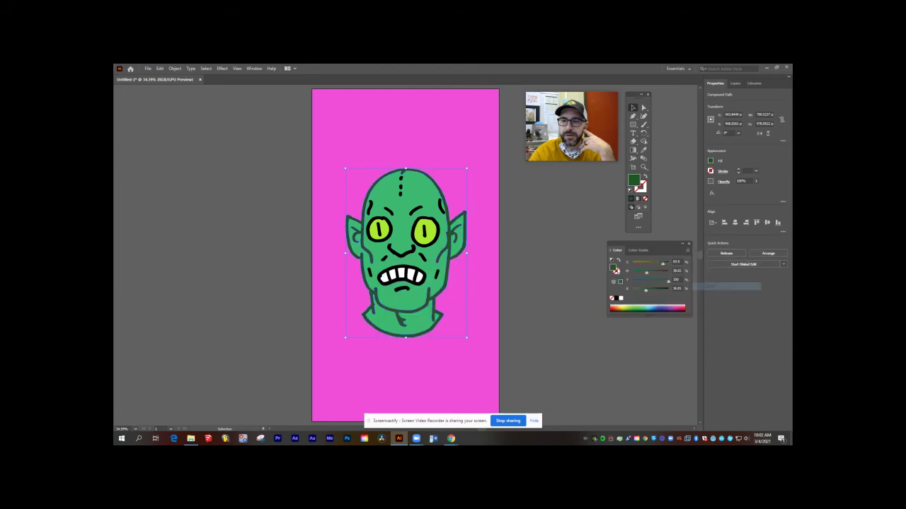
click(547, 247)
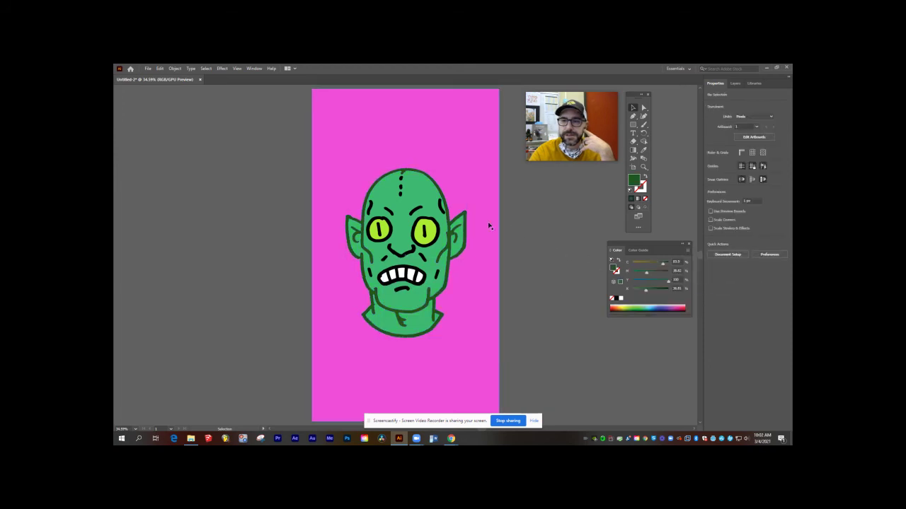
click(443, 210)
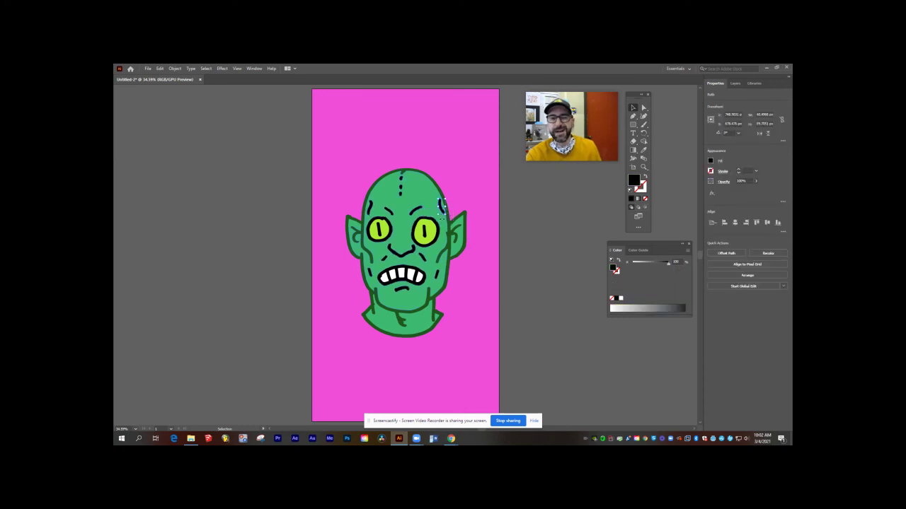
key(a)
key(ctrl+a)
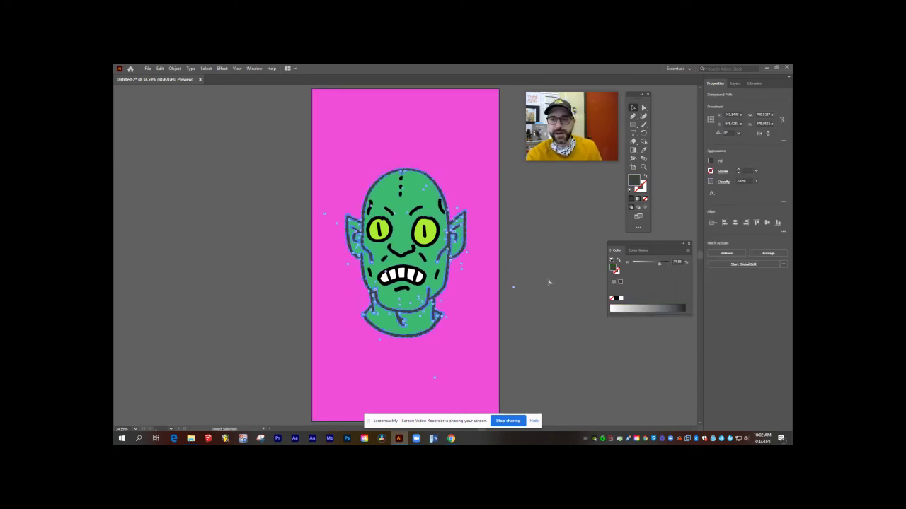
click(549, 282)
key(v)
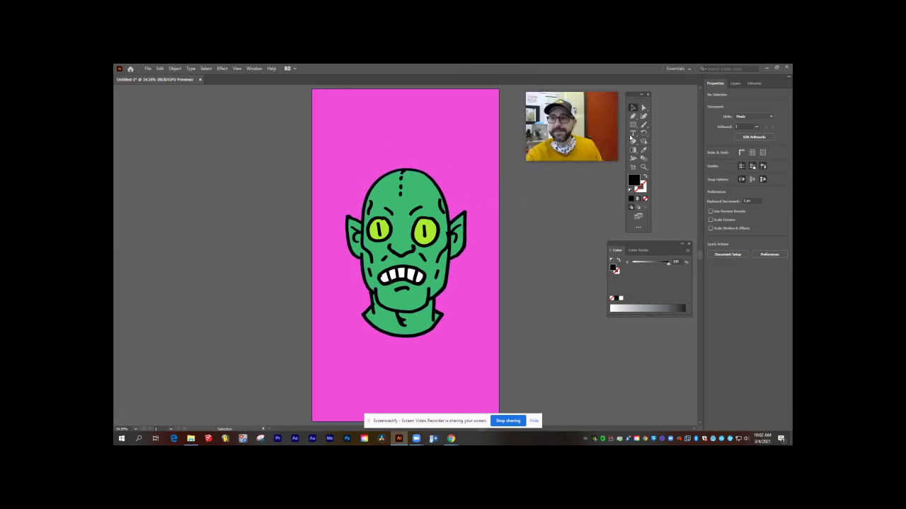
- Paste the 'LizardBoi!' text above the goblin and enlarge it across the artboard width
key(t)
click(346, 138)
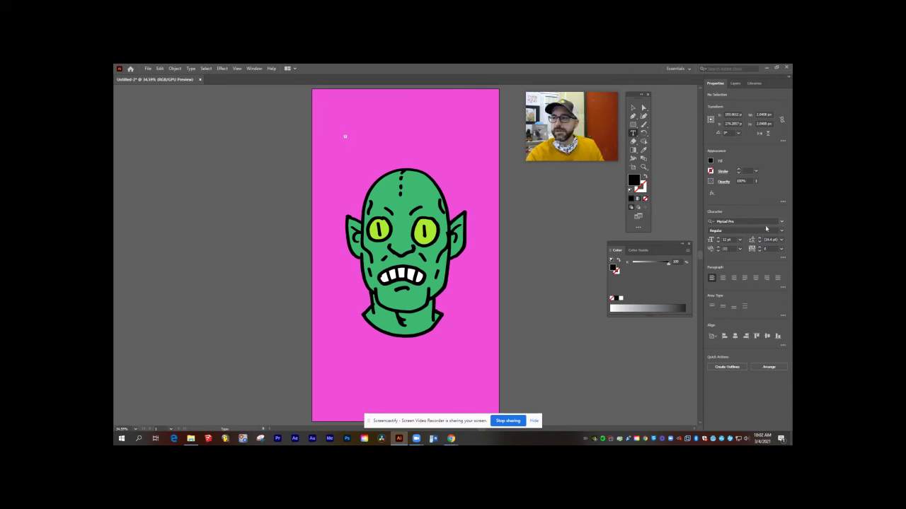
key(ctrl+v)
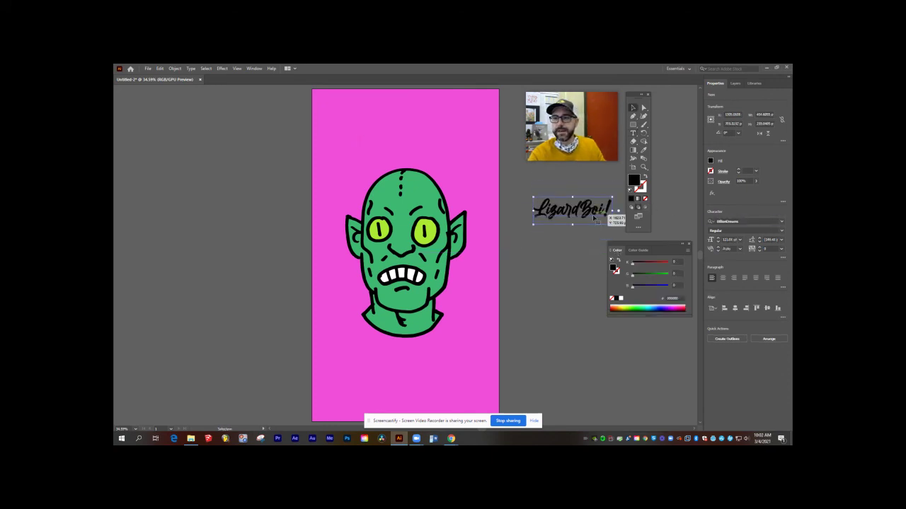
key(v)
drag(586, 208, 427, 146)
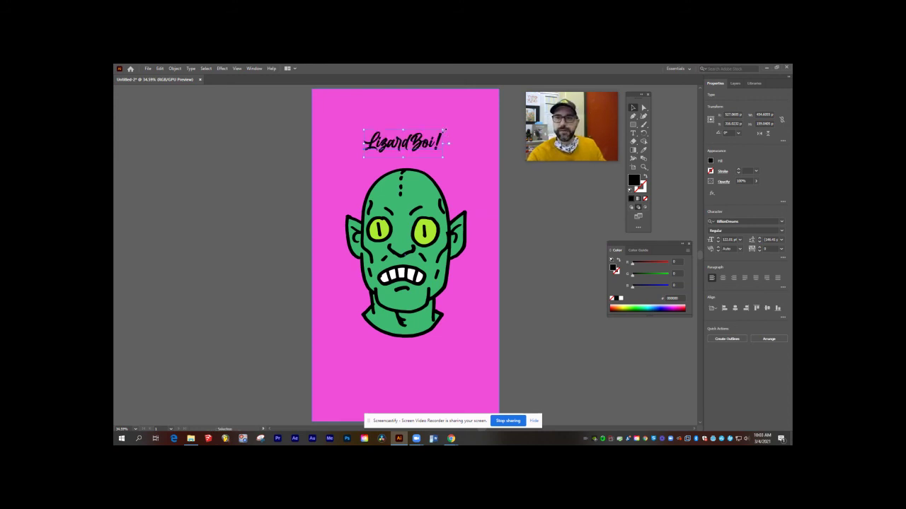
drag(444, 130, 493, 96)
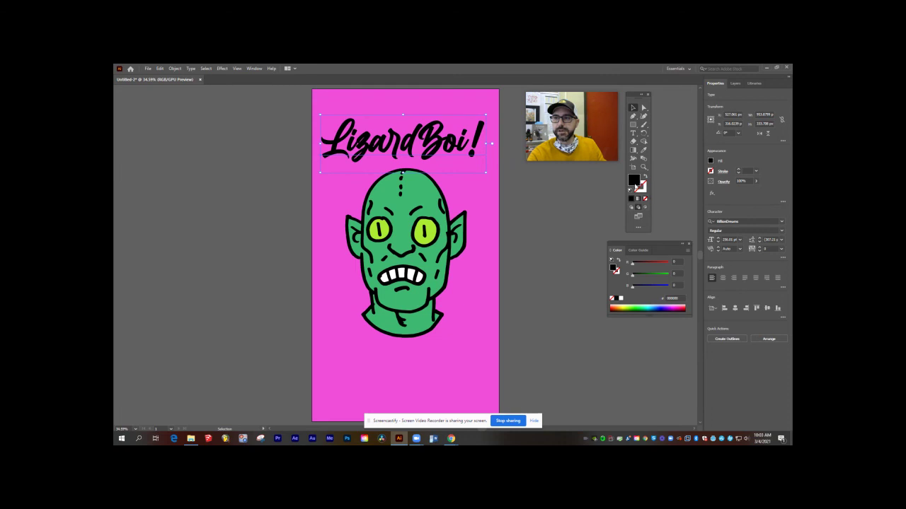
- Set the title's fill to white and nudge it into place above the head
double_click(636, 186)
click(388, 287)
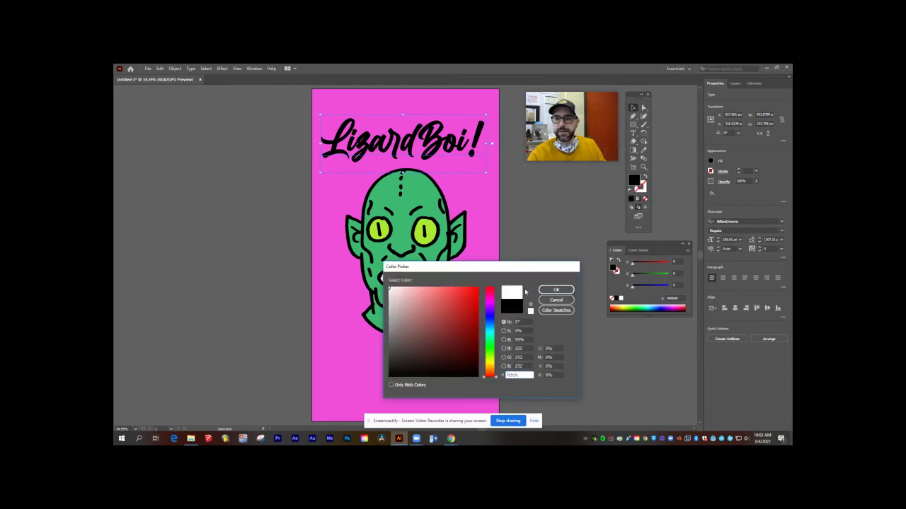
click(555, 289)
drag(459, 158, 458, 147)
click(564, 276)
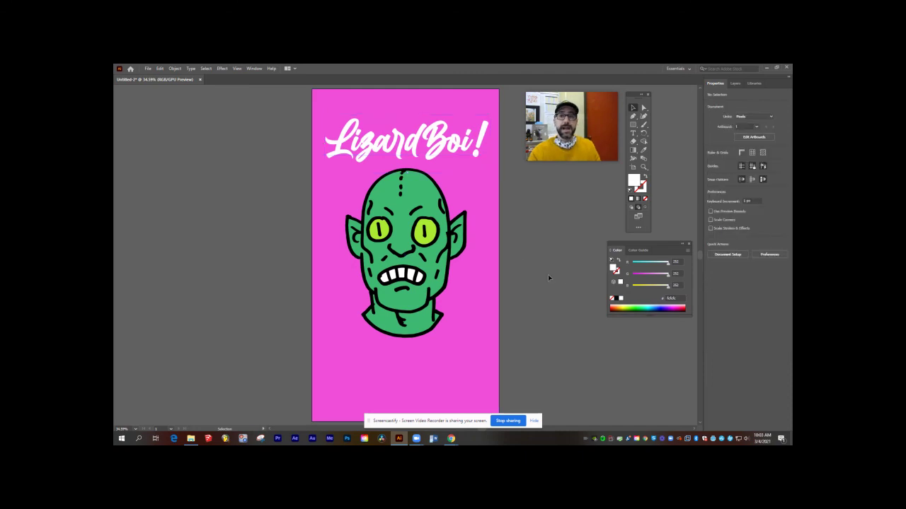